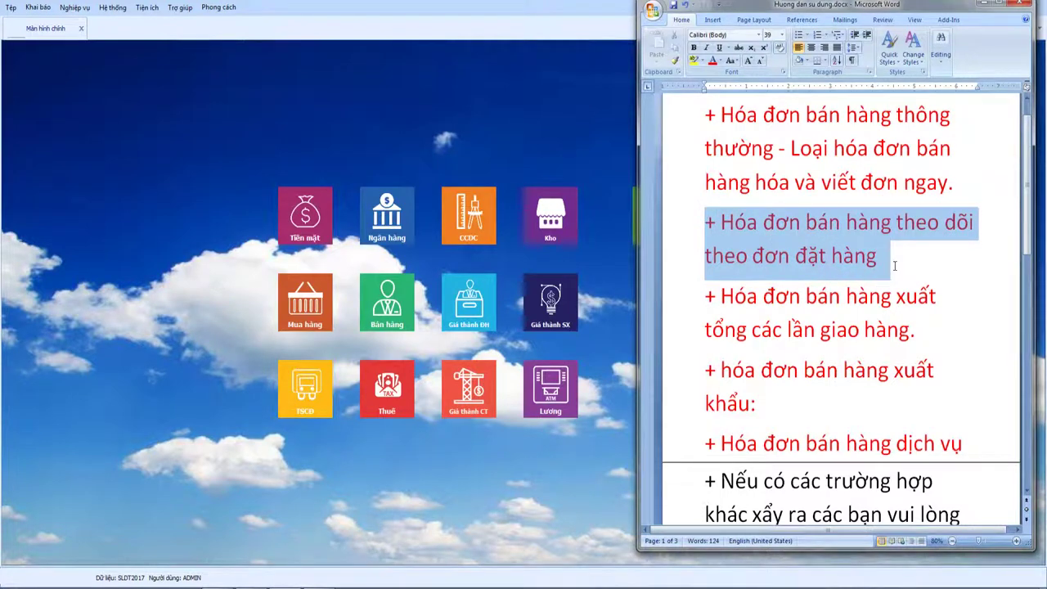
# Switch to the accounting software and start a new sales order (Đơn đặt hàng) in the Bán hàng module.
pyautogui.click(191, 296)
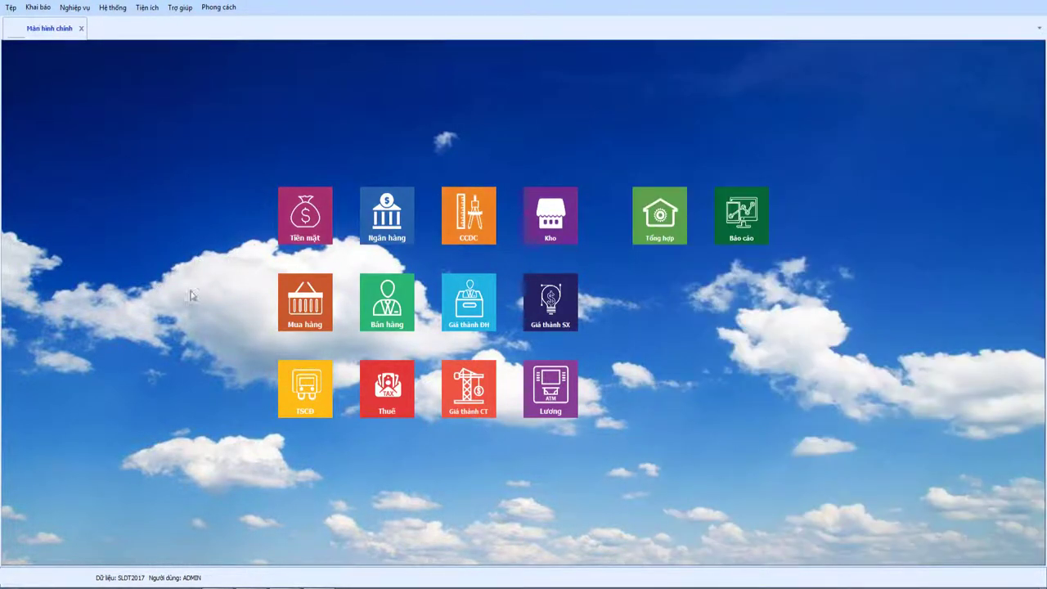
pyautogui.click(383, 307)
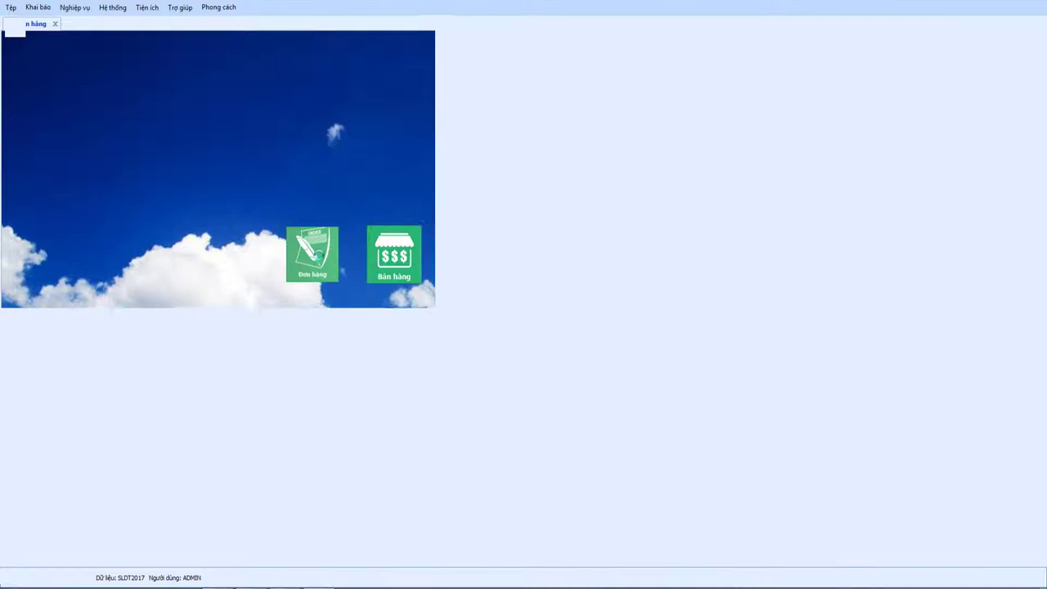
pyautogui.click(321, 260)
pyautogui.rightClick(267, 132)
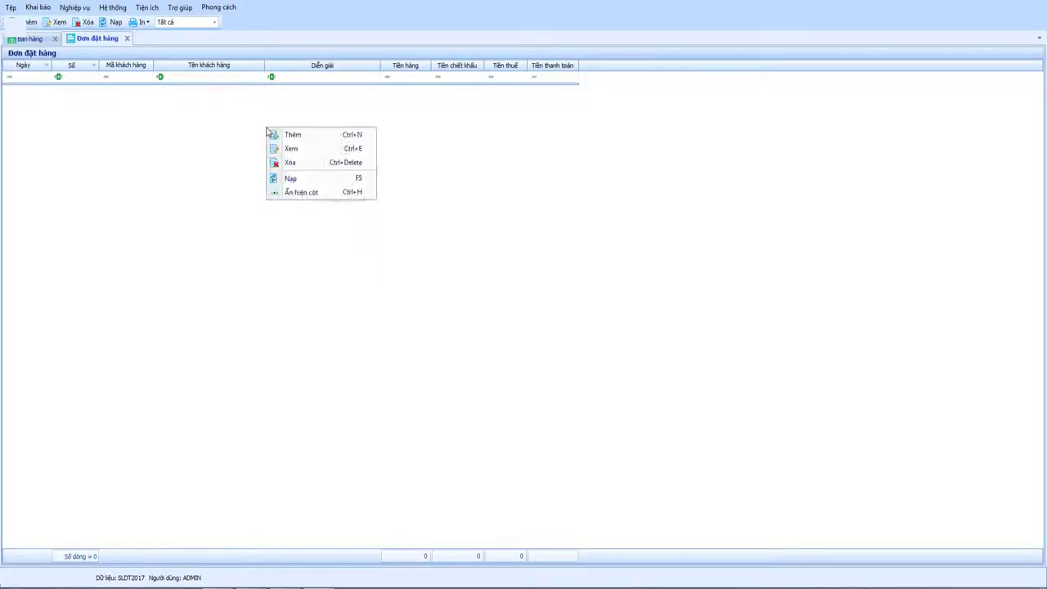
pyautogui.click(303, 137)
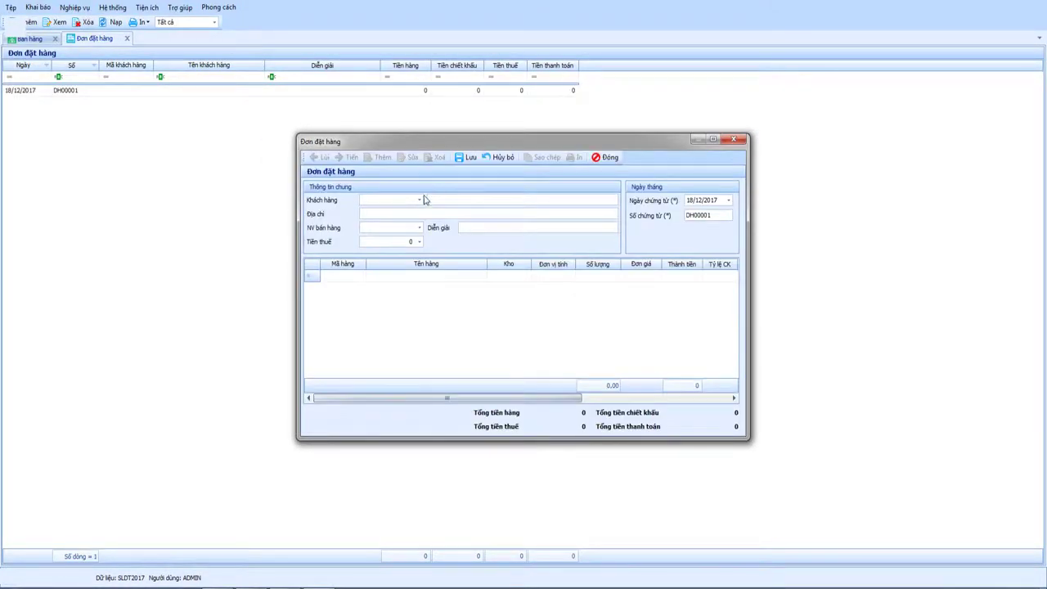
# Choose Công ty cấp nước as the customer of the new sales order.
pyautogui.click(420, 201)
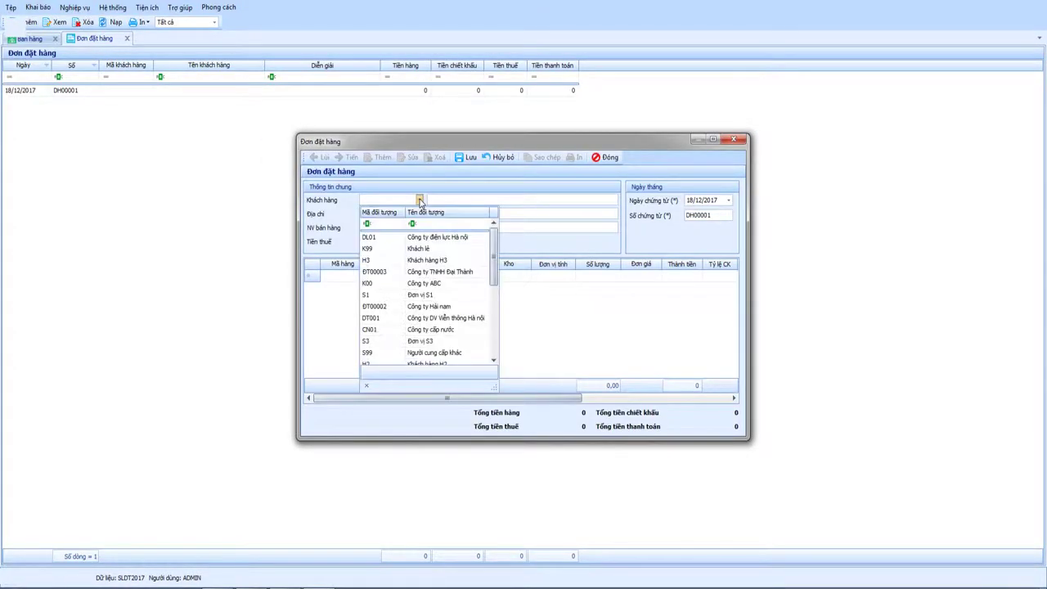
pyautogui.click(439, 330)
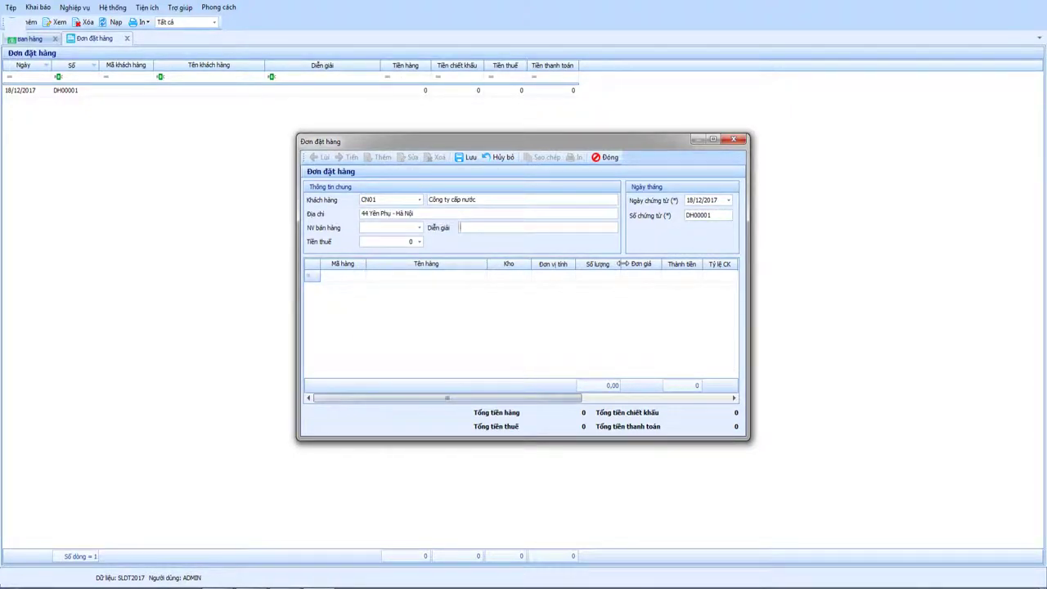
pyautogui.press('Tab')
pyautogui.press('Tab')
# Add item TP01 (Gạch đặc A) as the first order line, supplied from warehouse 155.
pyautogui.click(364, 278)
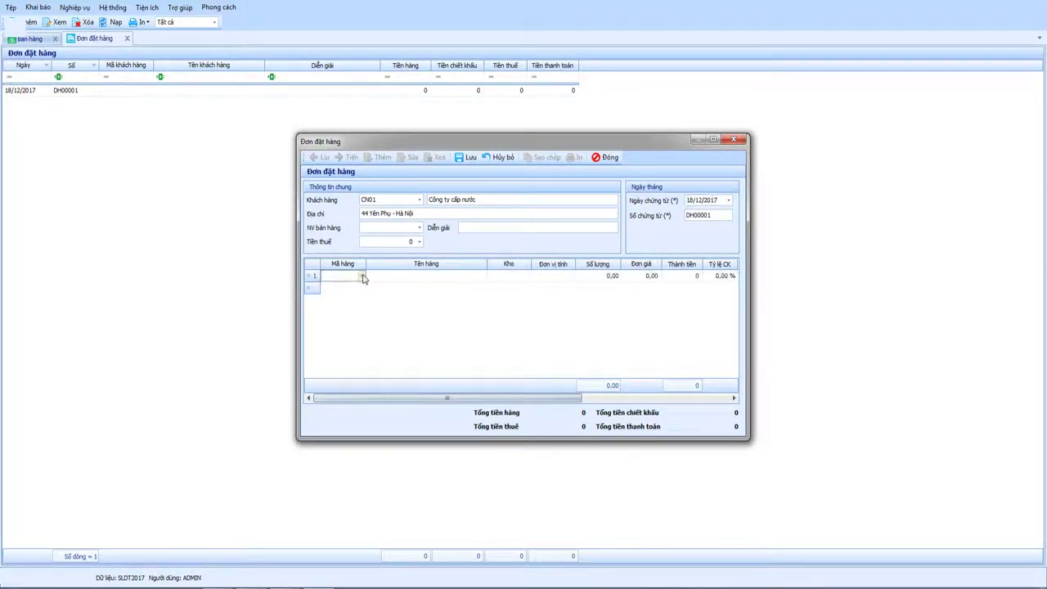
pyautogui.click(361, 278)
pyautogui.click(373, 370)
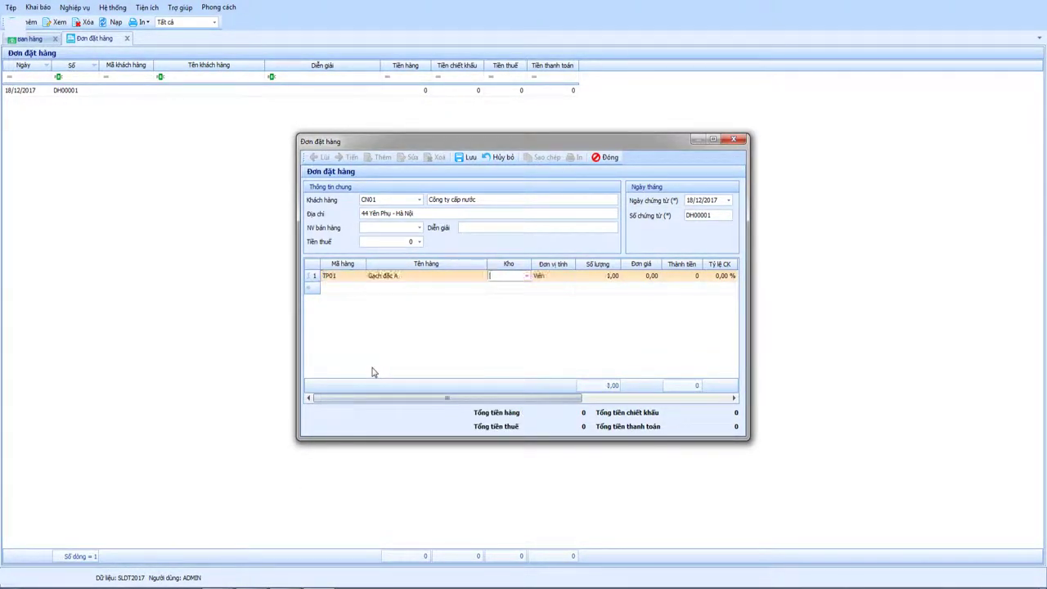
pyautogui.click(527, 276)
pyautogui.click(508, 324)
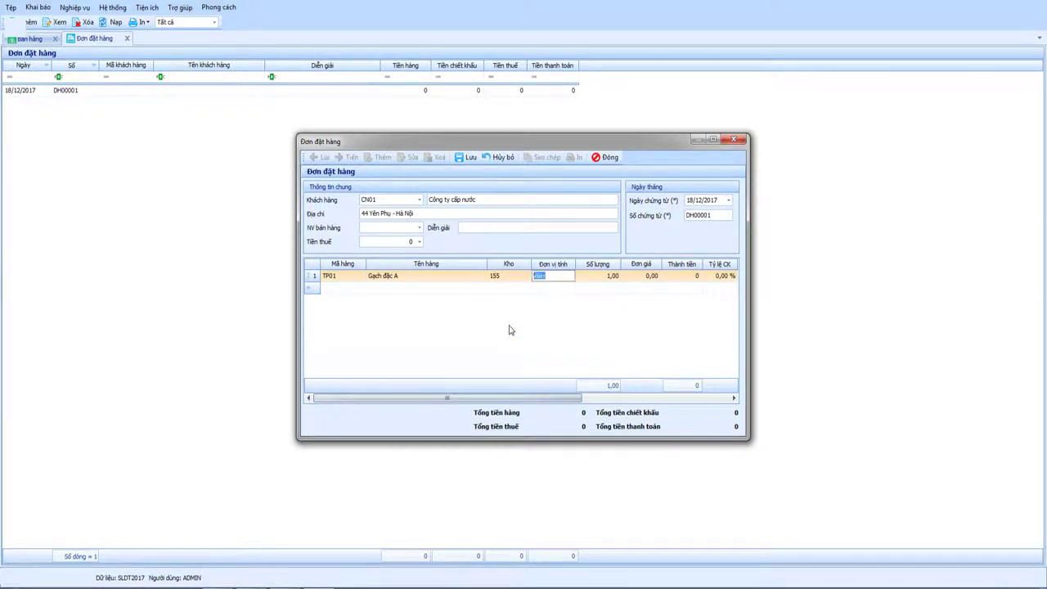
# Set the TP01 order line's quantity to 50.000 and its unit price to 1.500.
pyautogui.press('Tab')
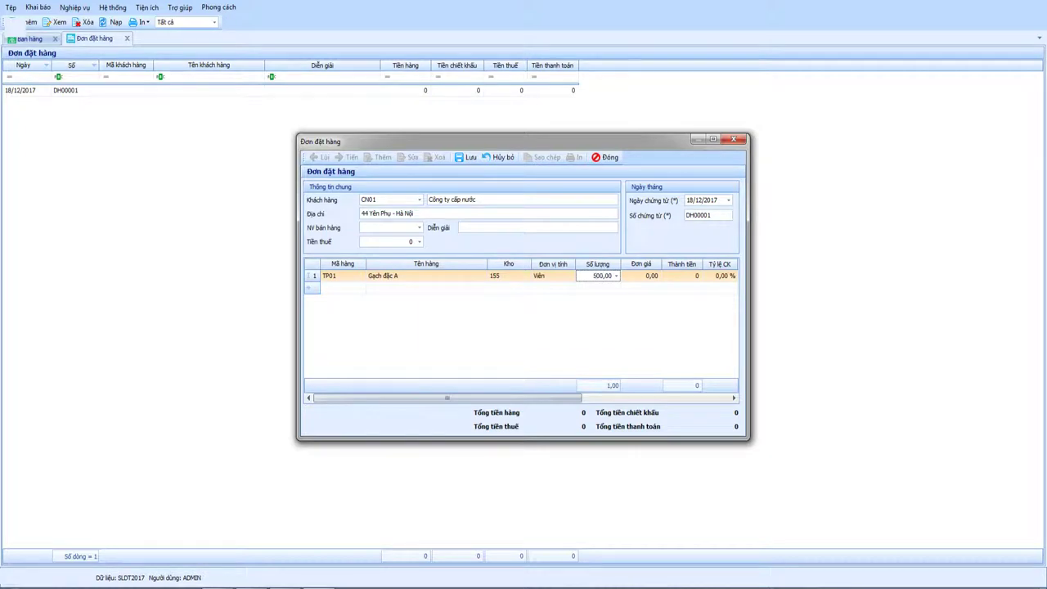
pyautogui.press('Tab')
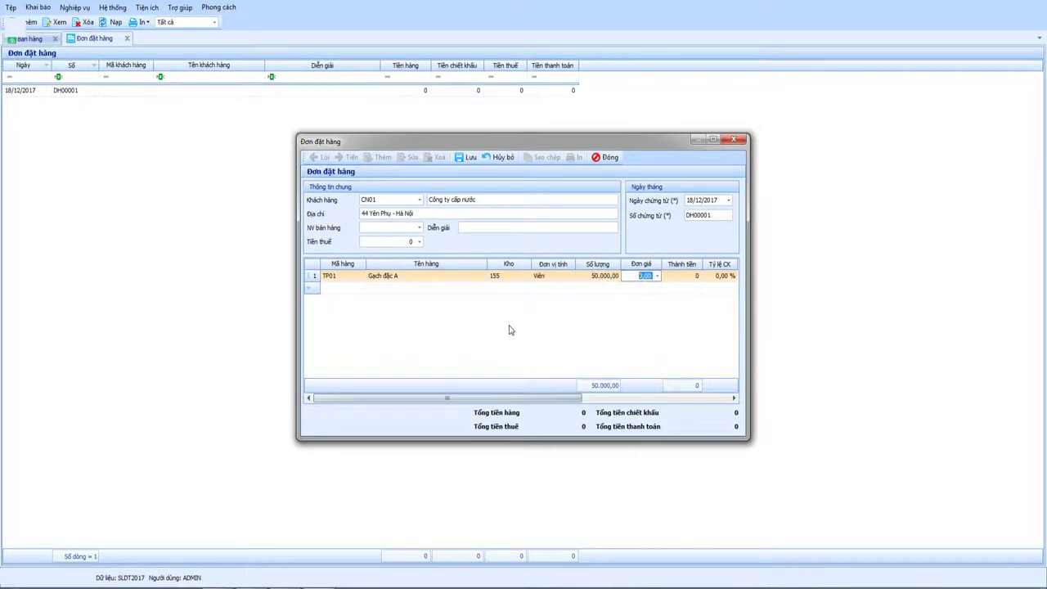
pyautogui.write('1.500')
pyautogui.press('Tab')
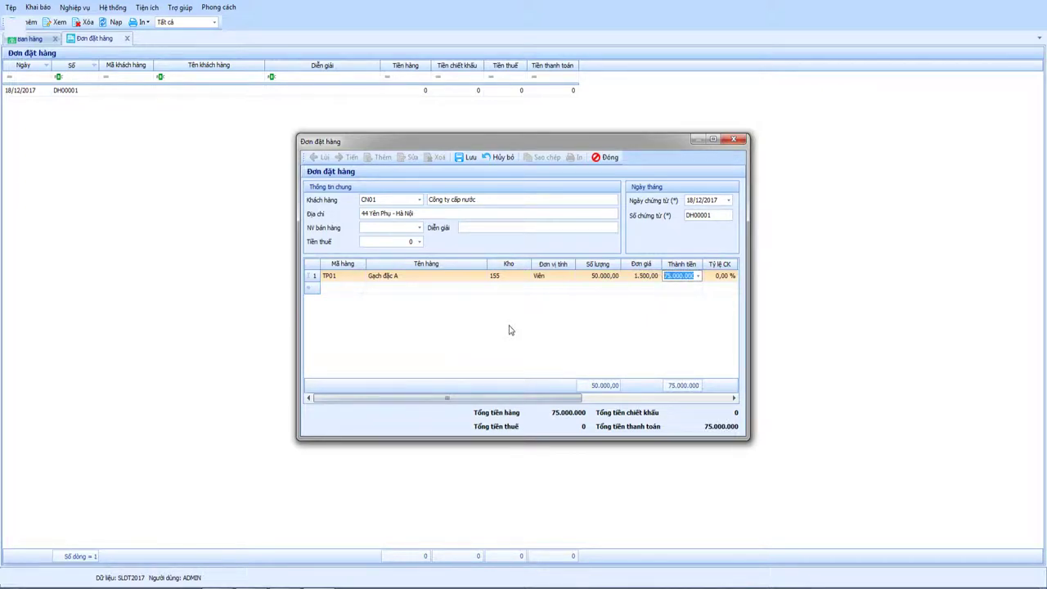
# Set the tax rate (Thuế suất) of the TP01 order line to 10%.
pyautogui.press('Tab')
pyautogui.press('Tab')
pyautogui.press('Tab')
pyautogui.press('Tab')
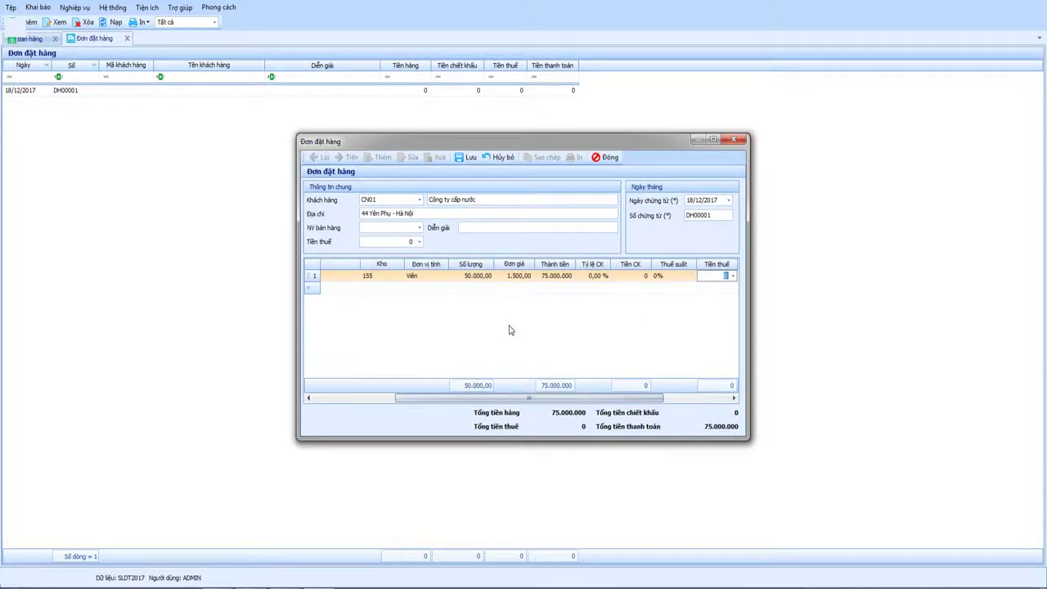
pyautogui.hotkey('shift', 'Tab')
pyautogui.write('10')
pyautogui.press('Tab')
pyautogui.press('Tab')
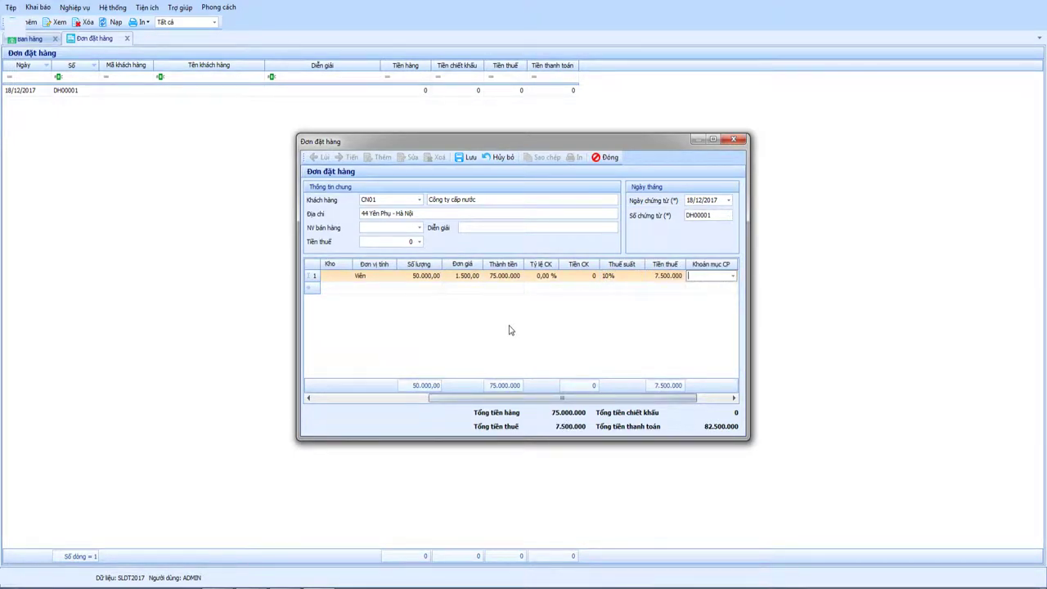
pyautogui.moveTo(559, 401); pyautogui.dragTo(437, 399)
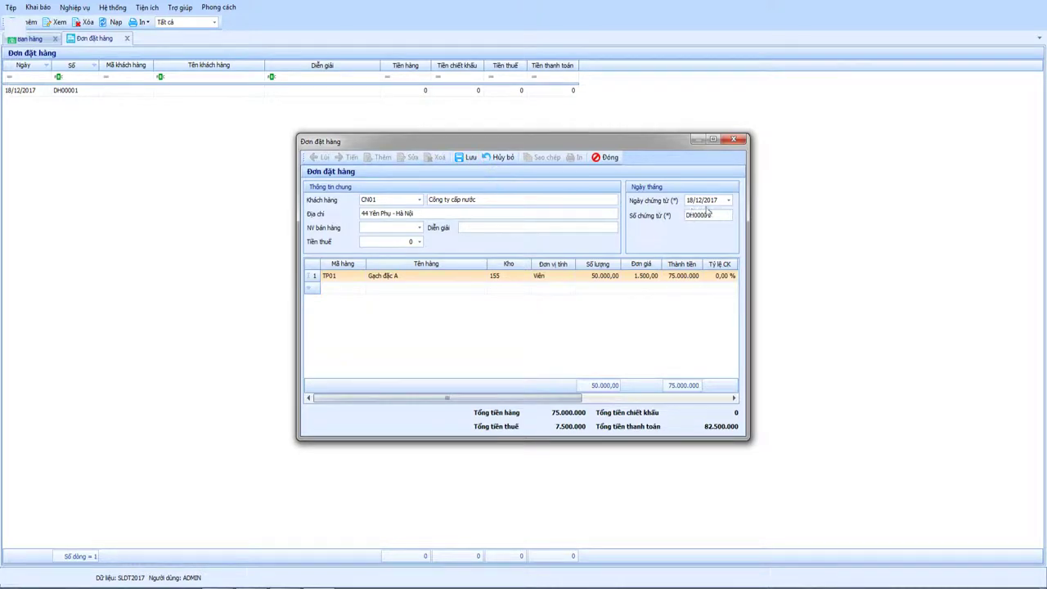
# Change the order's document date to 01/12/2017, then save the order and close it along with the order list.
pyautogui.click(724, 200)
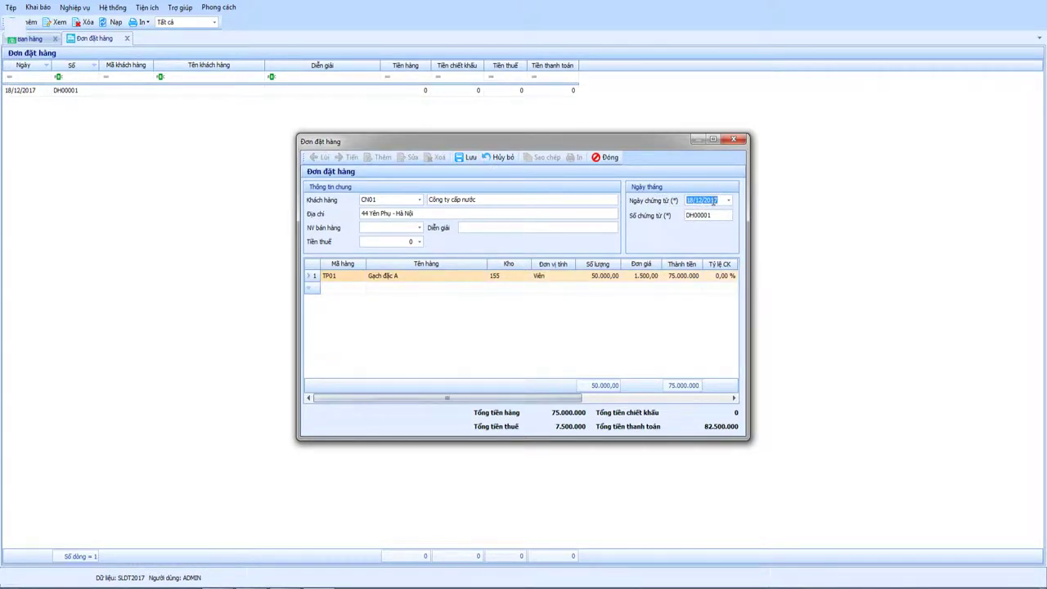
pyautogui.write('01')
pyautogui.click(468, 157)
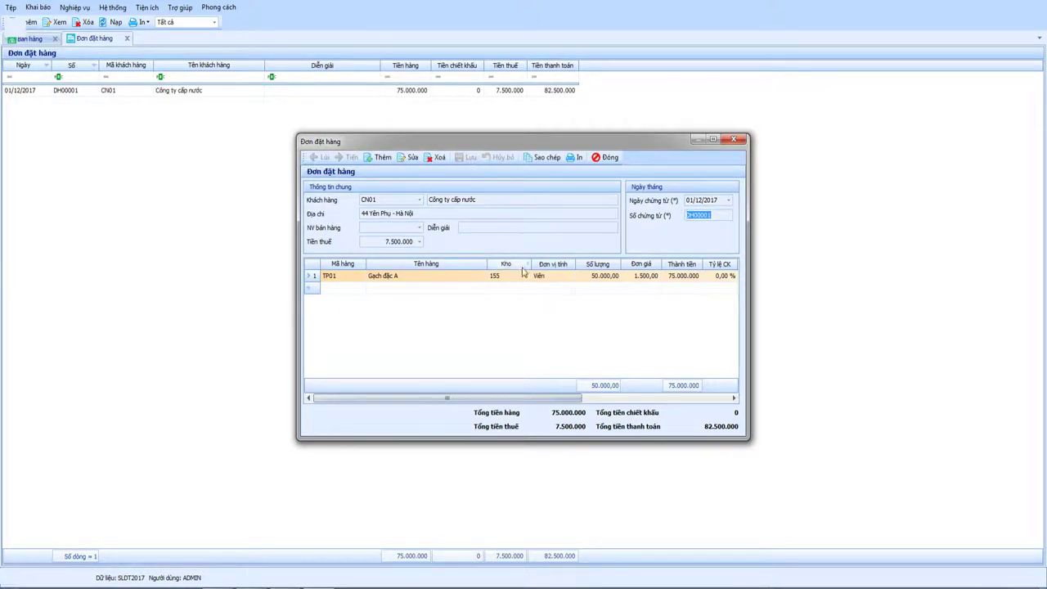
pyautogui.click(605, 158)
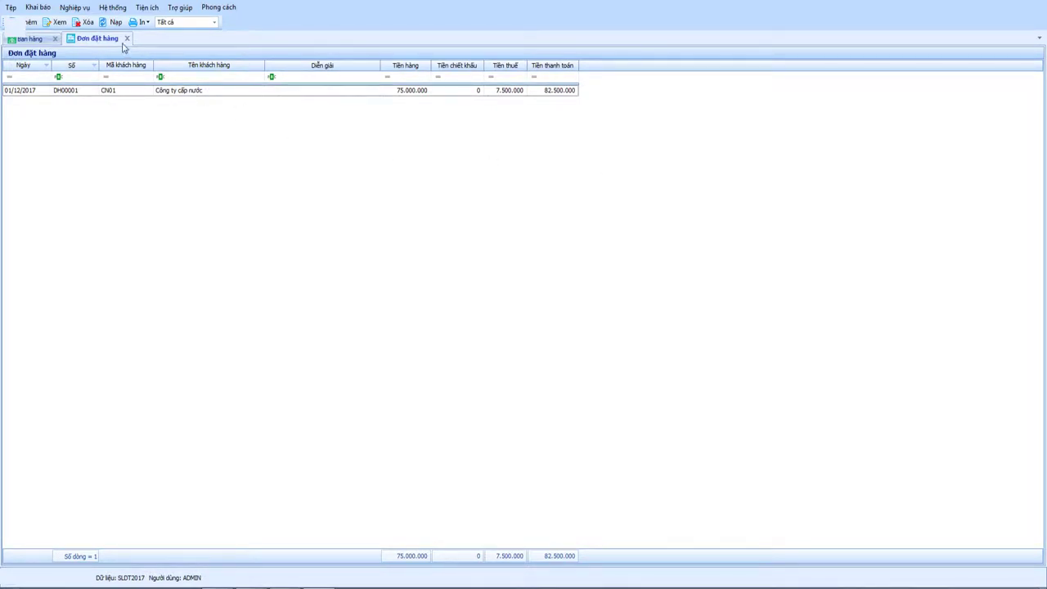
pyautogui.click(126, 39)
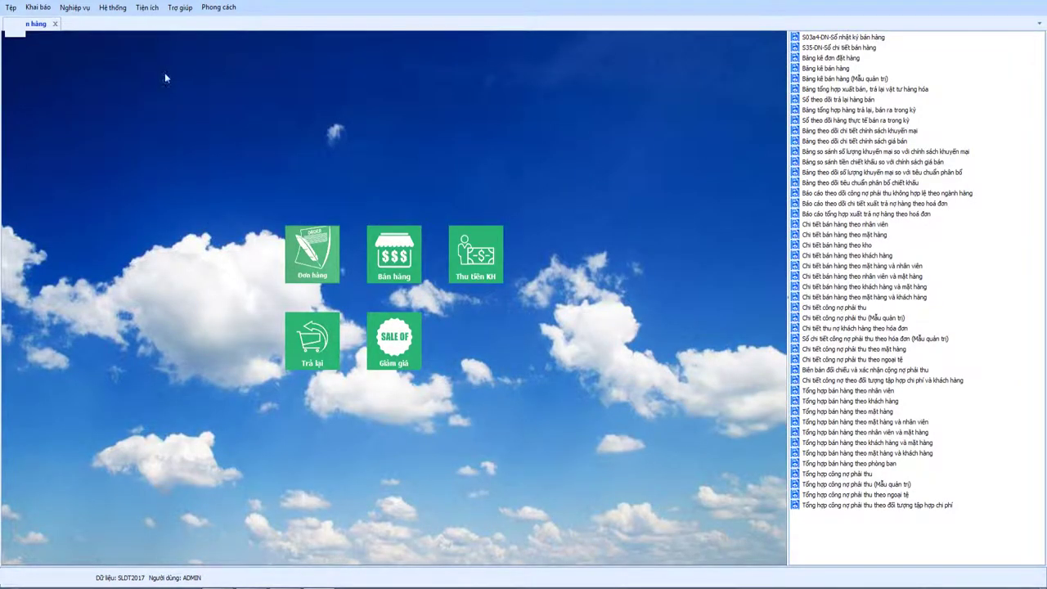
# Open the sales invoice list (Hóa đơn bán hàng) and start a new invoice.
pyautogui.click(395, 258)
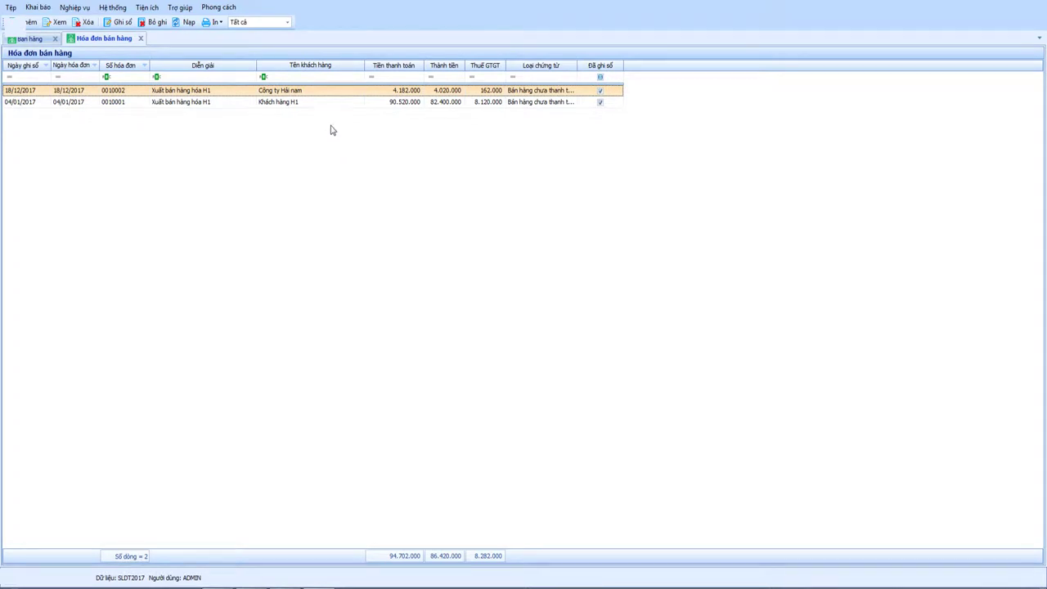
pyautogui.rightClick(331, 129)
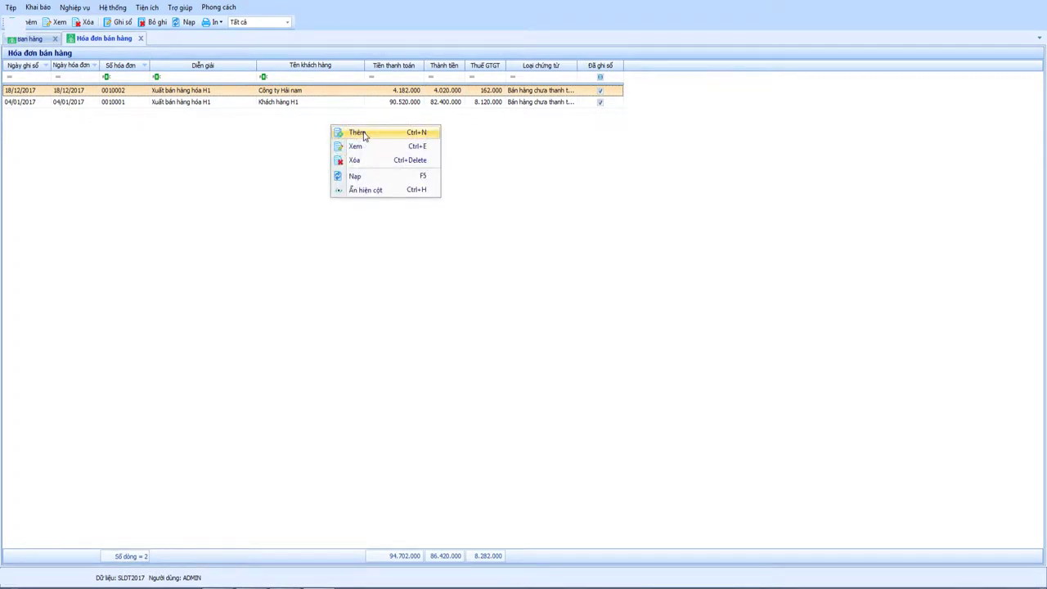
pyautogui.click(362, 134)
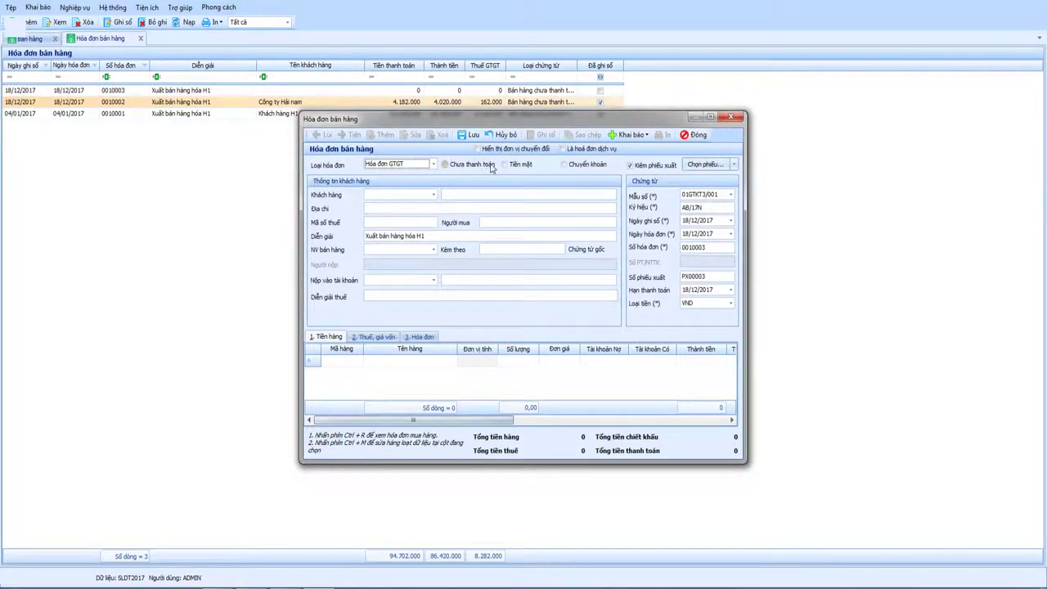
# Examine the available invoice types and the invoice number field of the new invoice.
pyautogui.click(433, 163)
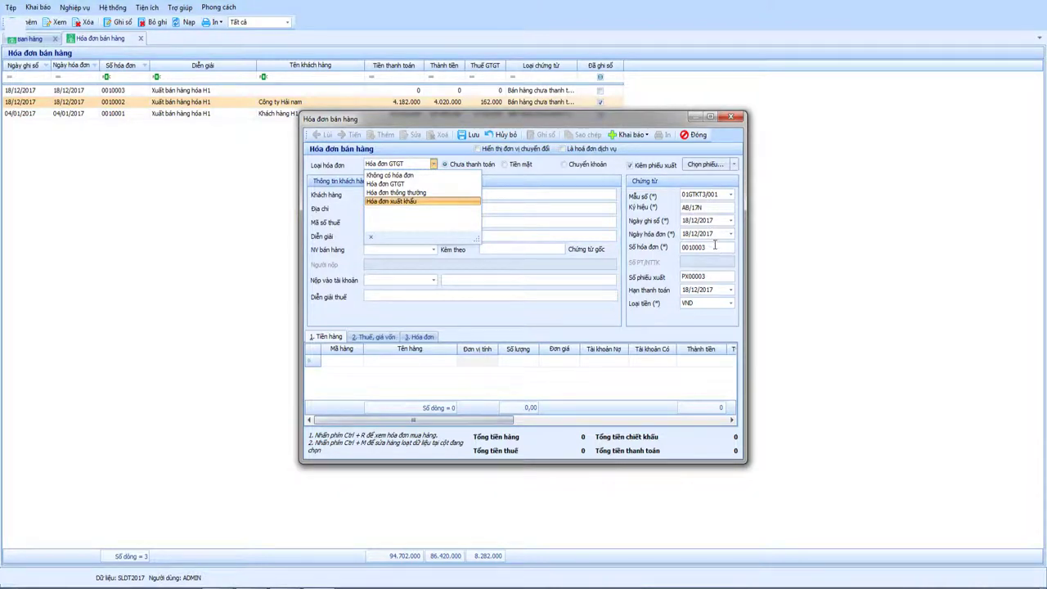
pyautogui.click(693, 247)
pyautogui.moveTo(710, 247); pyautogui.dragTo(634, 251)
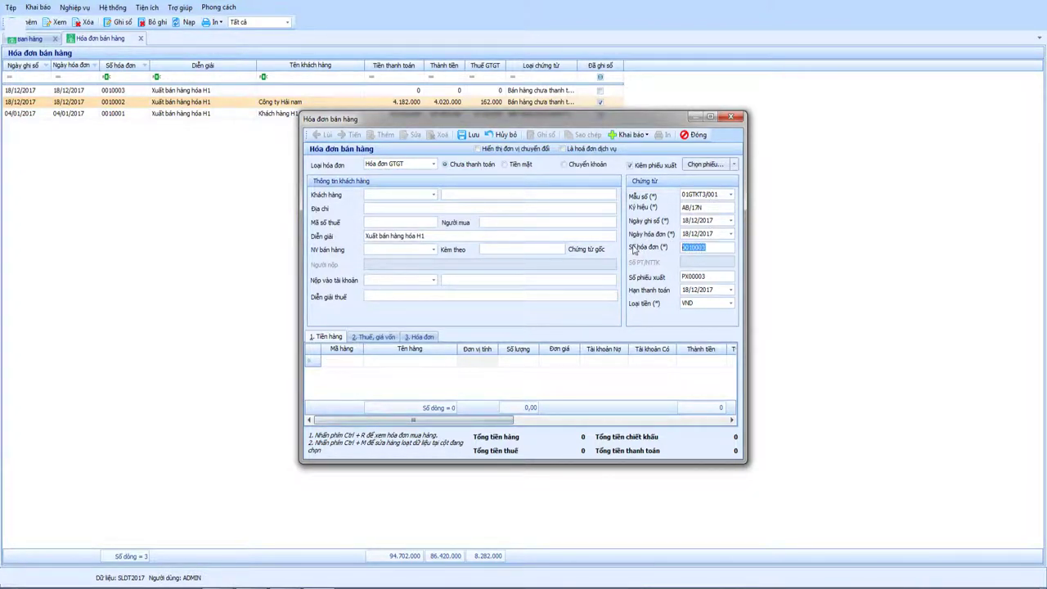
pyautogui.moveTo(727, 247); pyautogui.dragTo(667, 247)
# Choose Công ty cấp nước as the invoice customer and load its 01/12/2017 sales order into the invoice from the Tháng 12 orders.
pyautogui.click(434, 195)
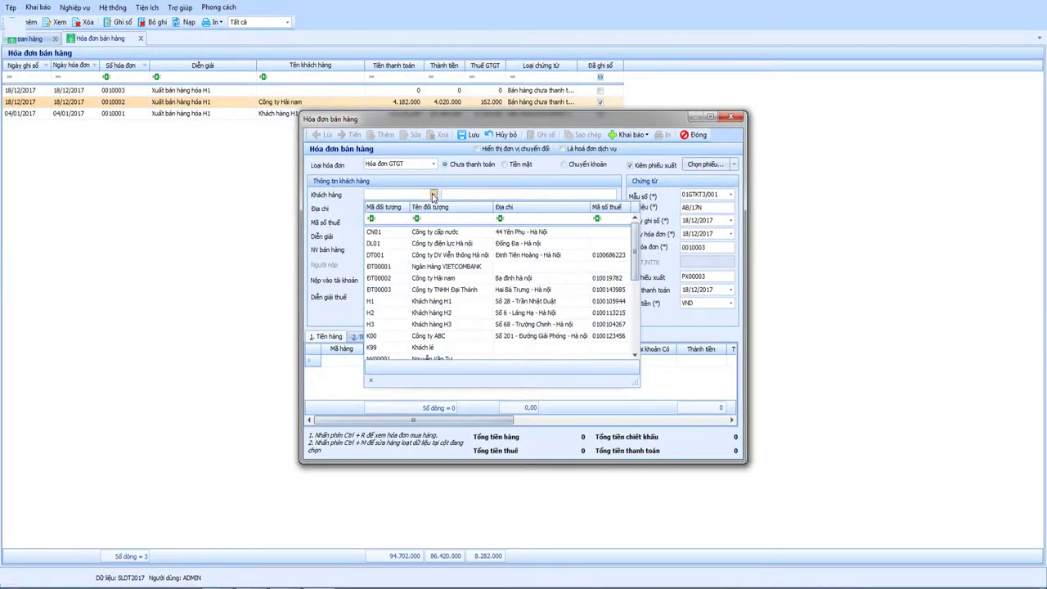
pyautogui.click(445, 232)
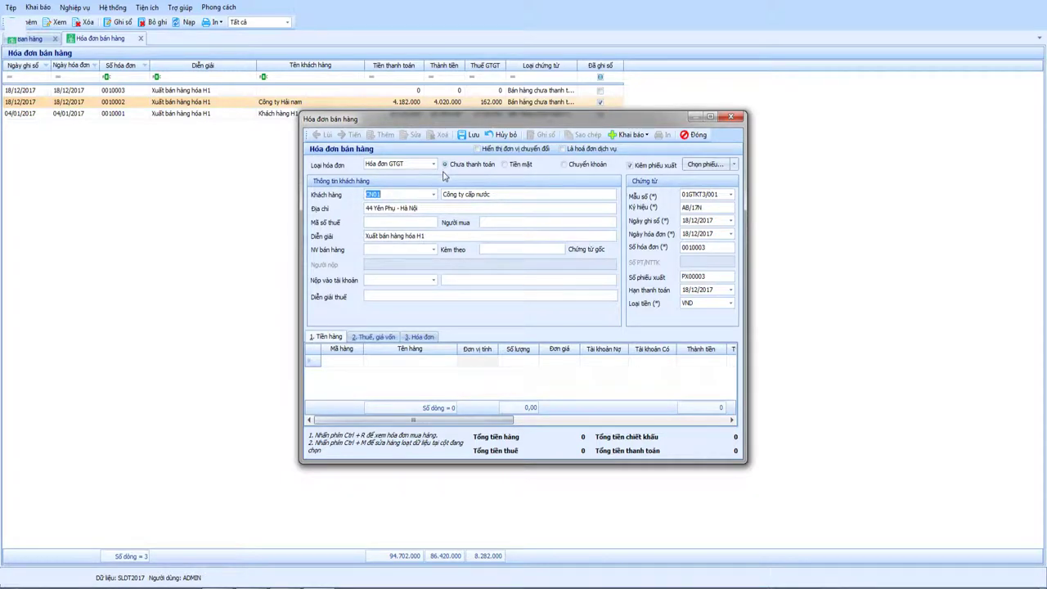
pyautogui.click(734, 165)
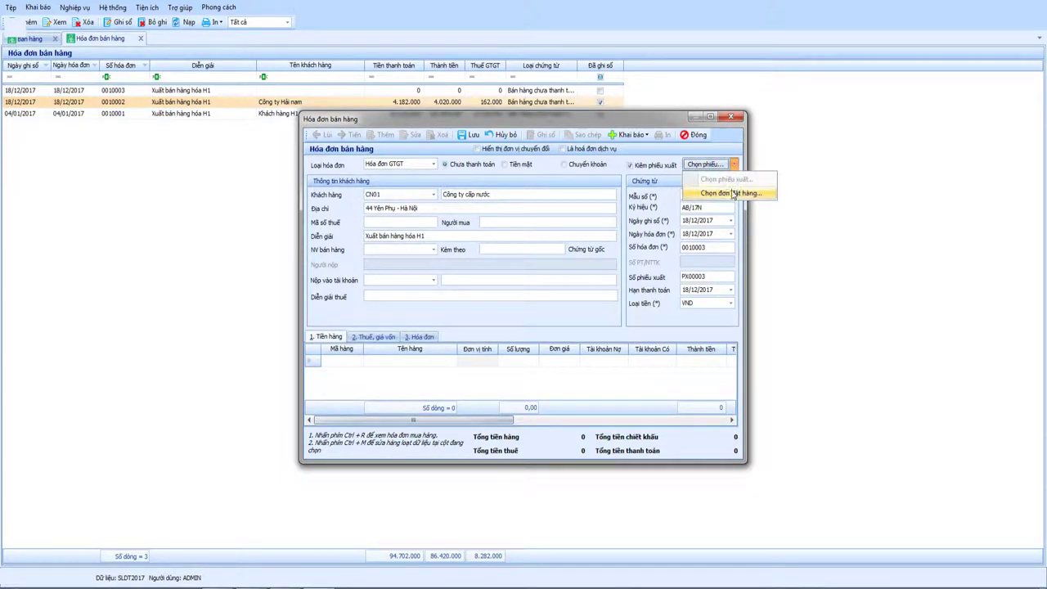
pyautogui.click(703, 194)
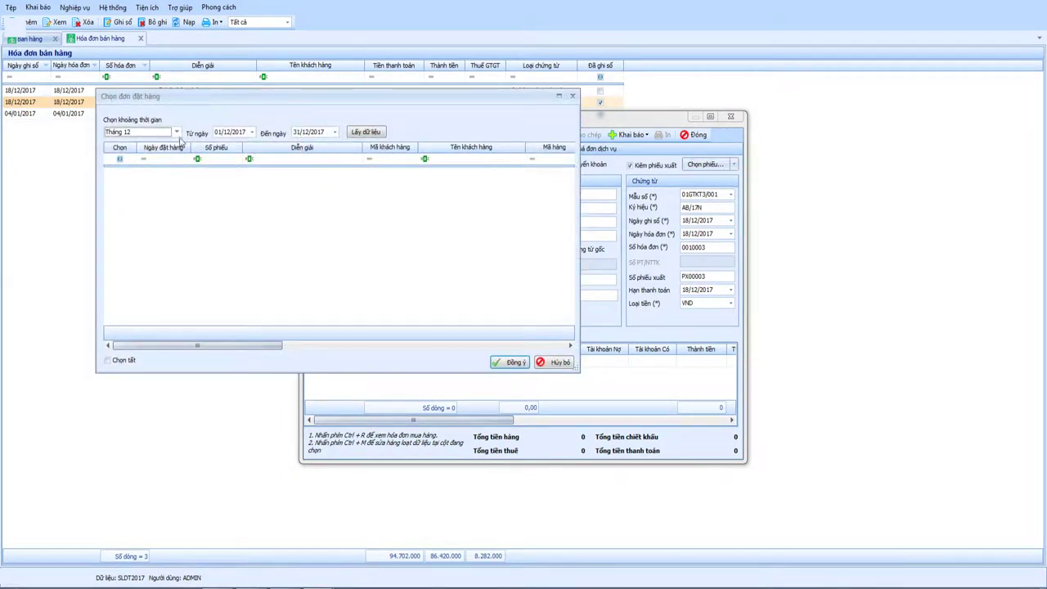
pyautogui.click(367, 133)
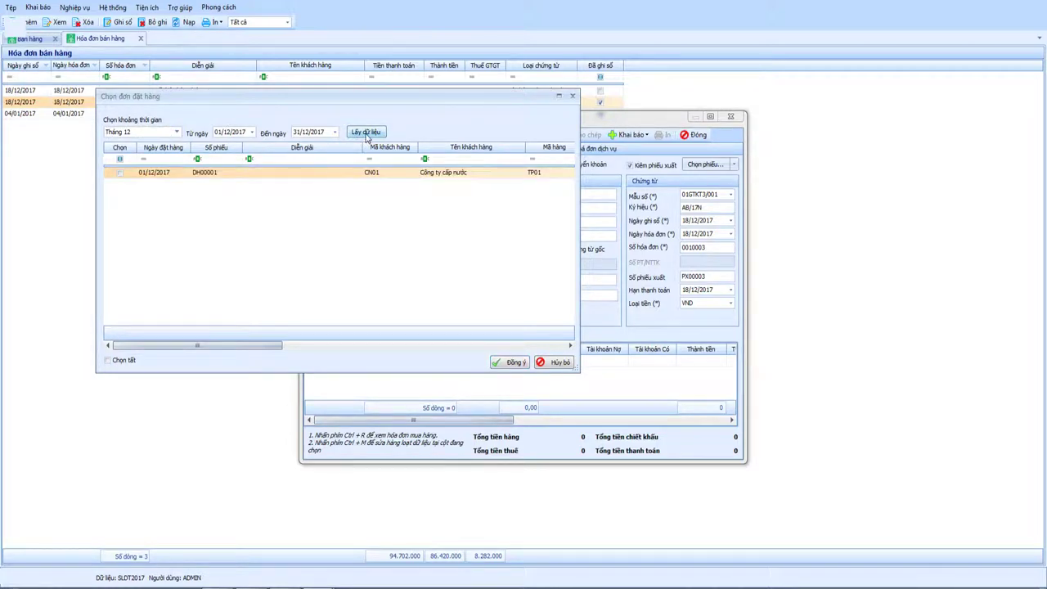
pyautogui.click(120, 173)
pyautogui.moveTo(209, 346); pyautogui.dragTo(420, 347)
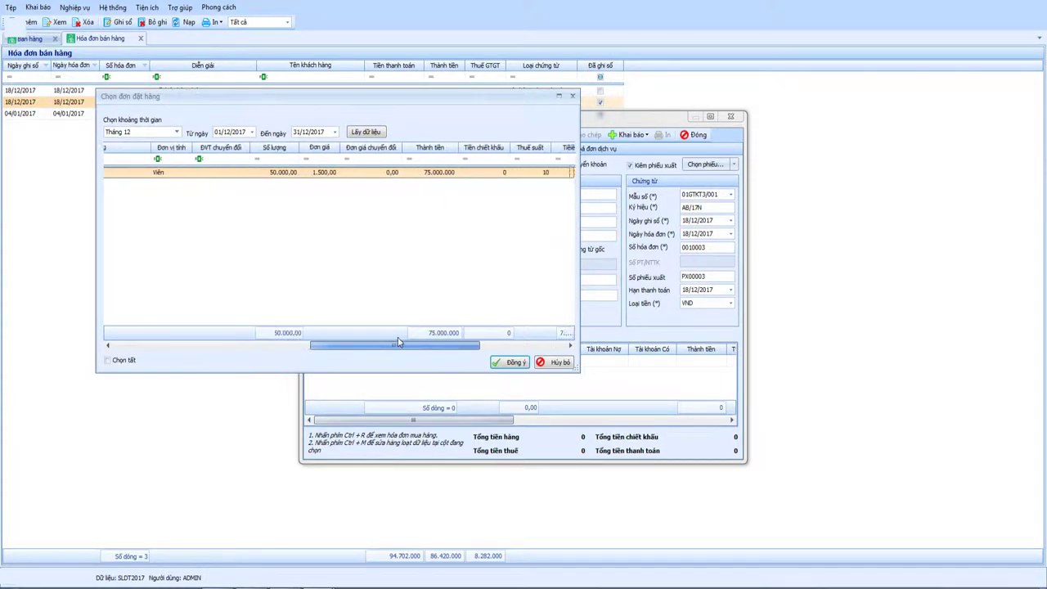
pyautogui.click(515, 363)
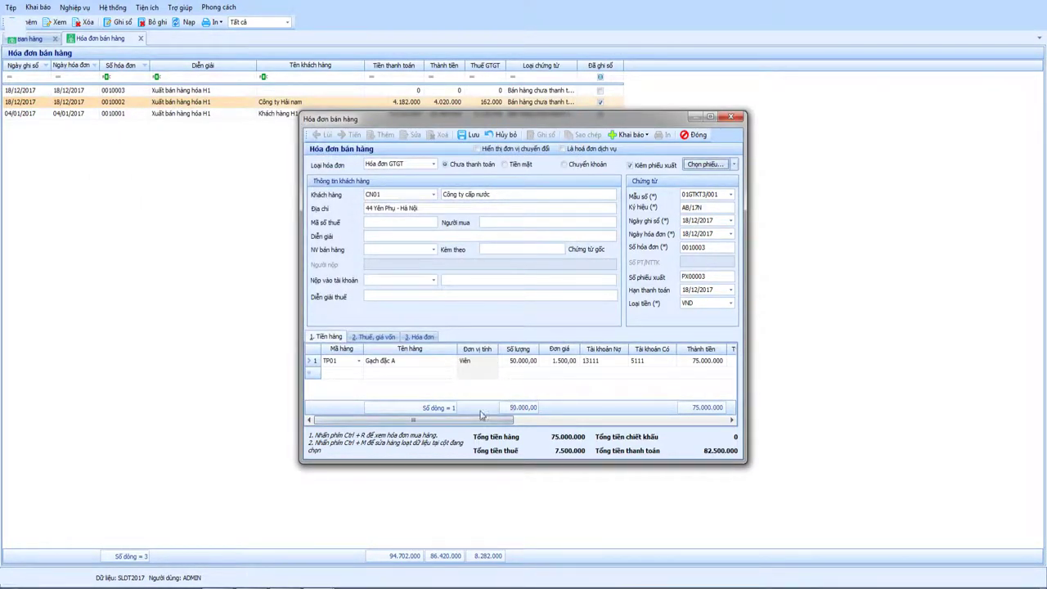
# Set the quantity of the Gạch đặc A invoice line to 25.000.
pyautogui.moveTo(414, 421)
pyautogui.mouseDown()
pyautogui.moveTo(631, 426)
pyautogui.moveTo(419, 423)
pyautogui.mouseUp()
pyautogui.click(502, 364)
pyautogui.moveTo(503, 360); pyautogui.dragTo(554, 365)
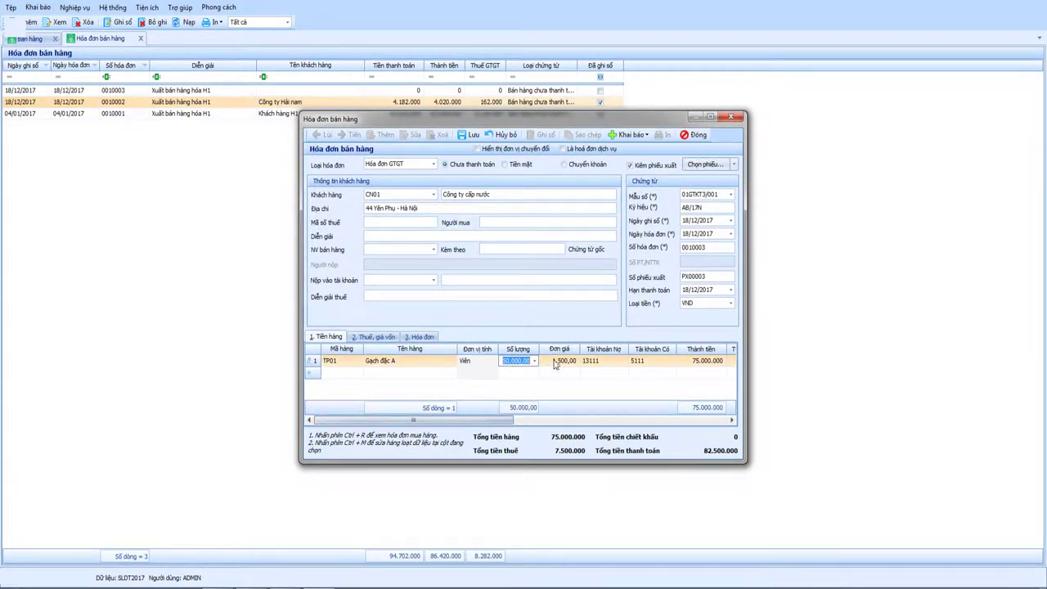
pyautogui.write('25')
pyautogui.press('Tab')
pyautogui.press('Tab')
pyautogui.press('Tab')
pyautogui.press('Tab')
pyautogui.press('Tab')
pyautogui.press('Tab')
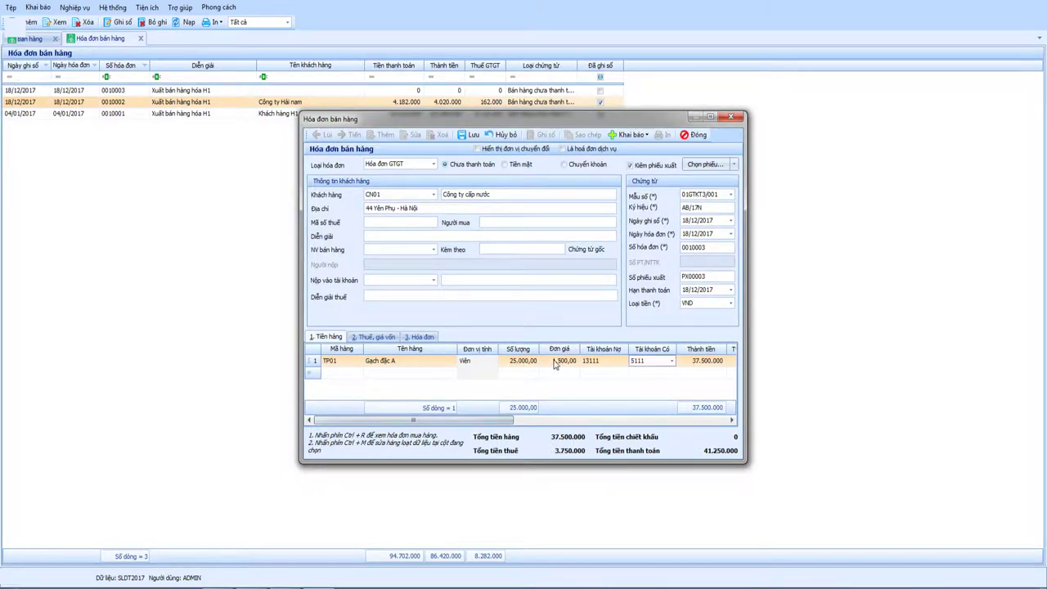
# Review the invoice line's tax and cost-of-goods details (Thuế, giá vốn) and the additional Hóa đơn details.
pyautogui.moveTo(460, 419); pyautogui.dragTo(413, 419)
pyautogui.click(374, 337)
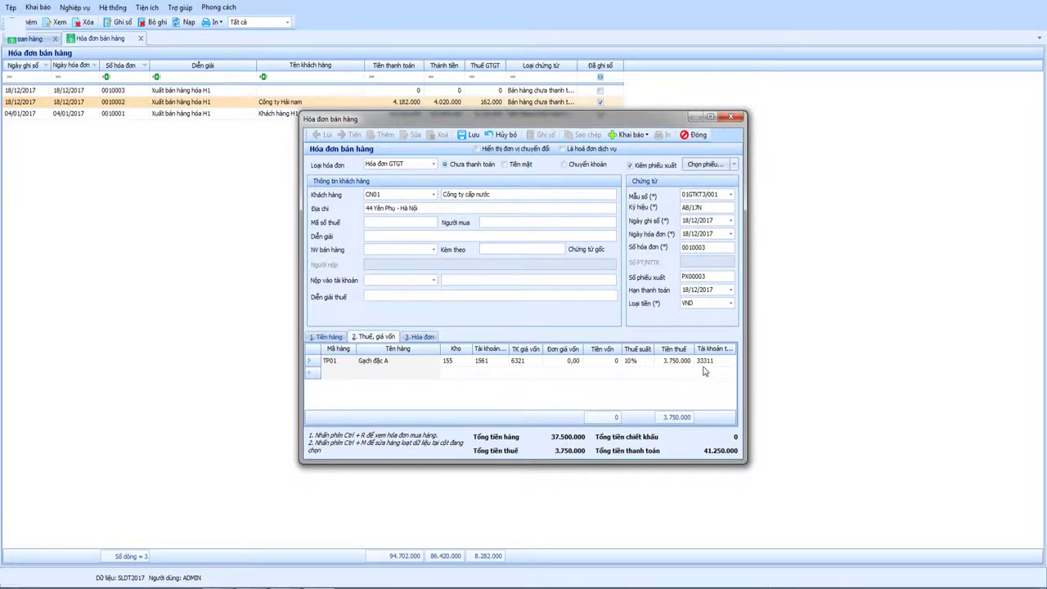
pyautogui.click(419, 337)
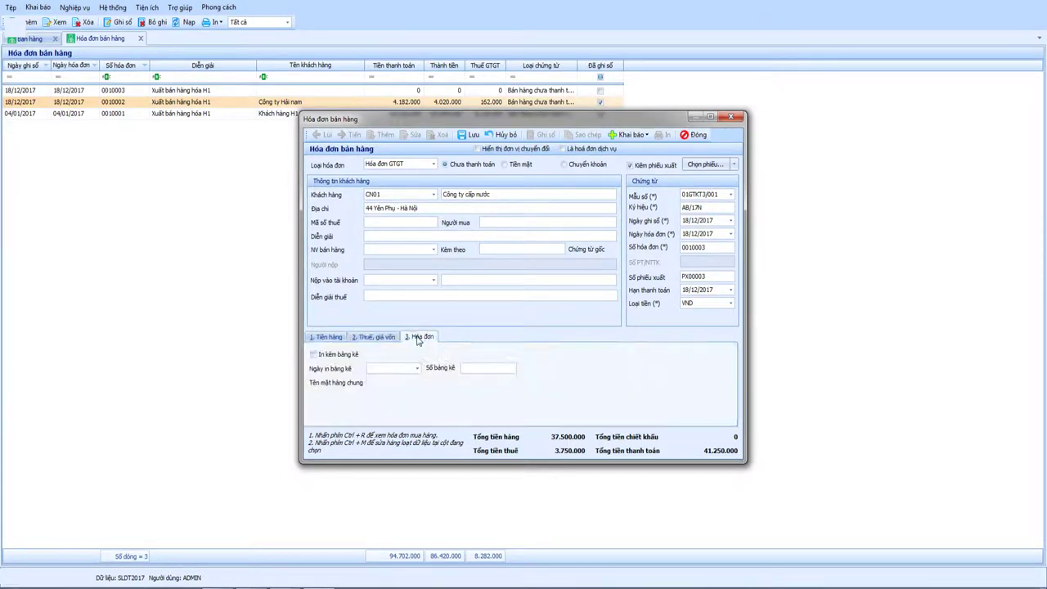
# Recheck the Tiền hàng line, save the Công ty cấp nước sales invoice, and close the invoice form and list.
pyautogui.click(374, 336)
pyautogui.click(325, 336)
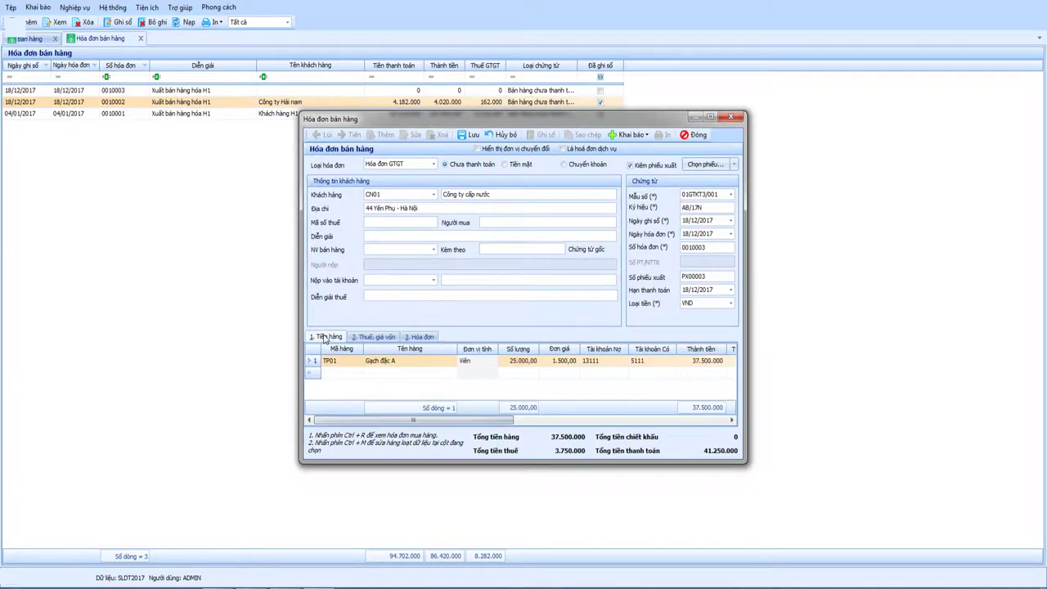
pyautogui.click(471, 135)
pyautogui.click(693, 139)
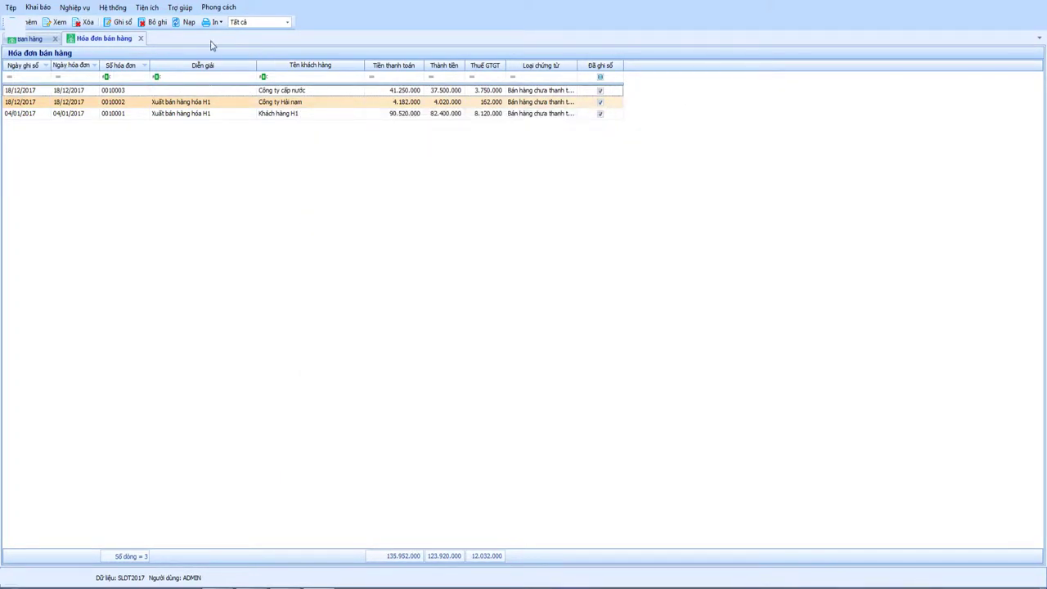
pyautogui.click(139, 38)
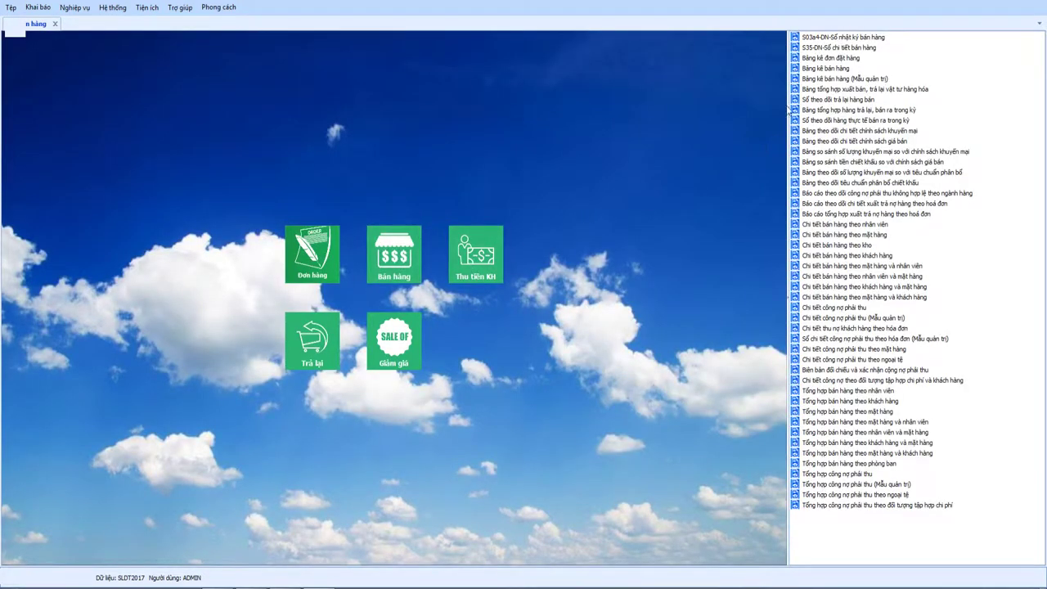
# Run the Bảng kê đơn đặt hàng report for Tháng 12 and examine the order's ordered, sold and remaining quantities.
pyautogui.click(822, 60)
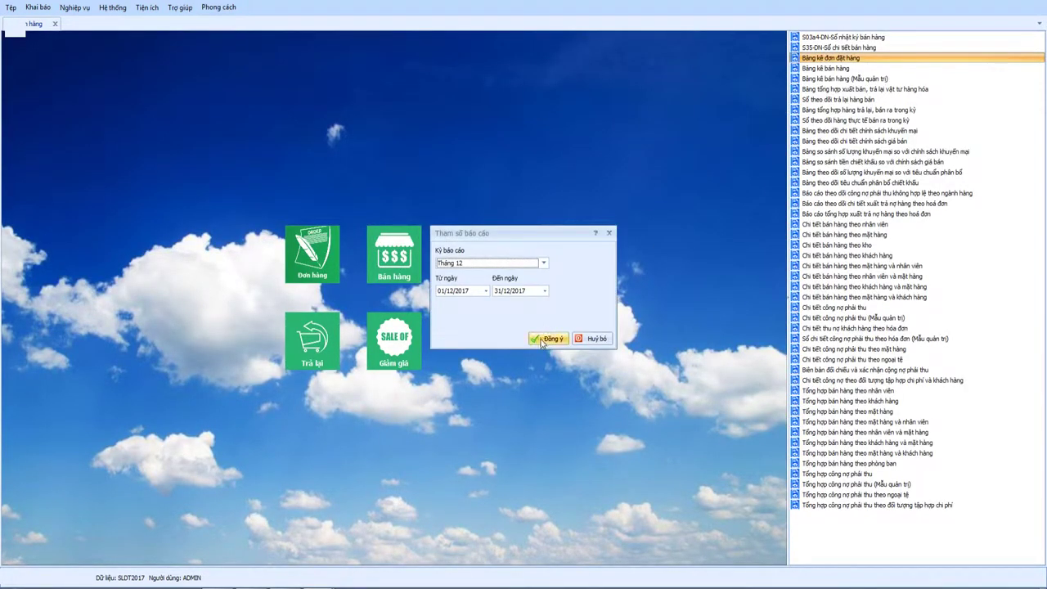
pyautogui.click(546, 339)
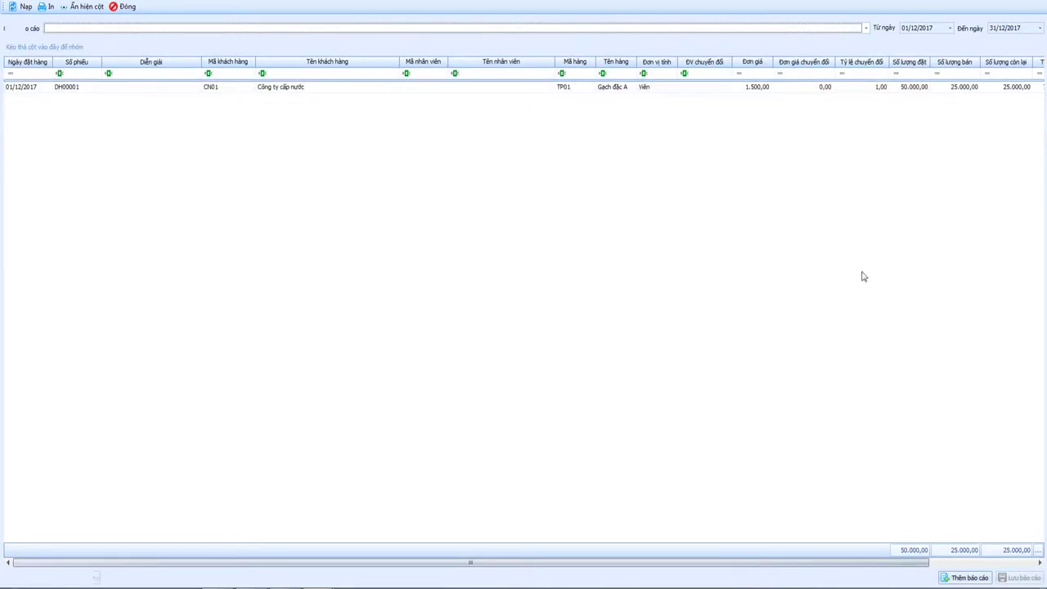
pyautogui.moveTo(511, 563); pyautogui.dragTo(685, 563)
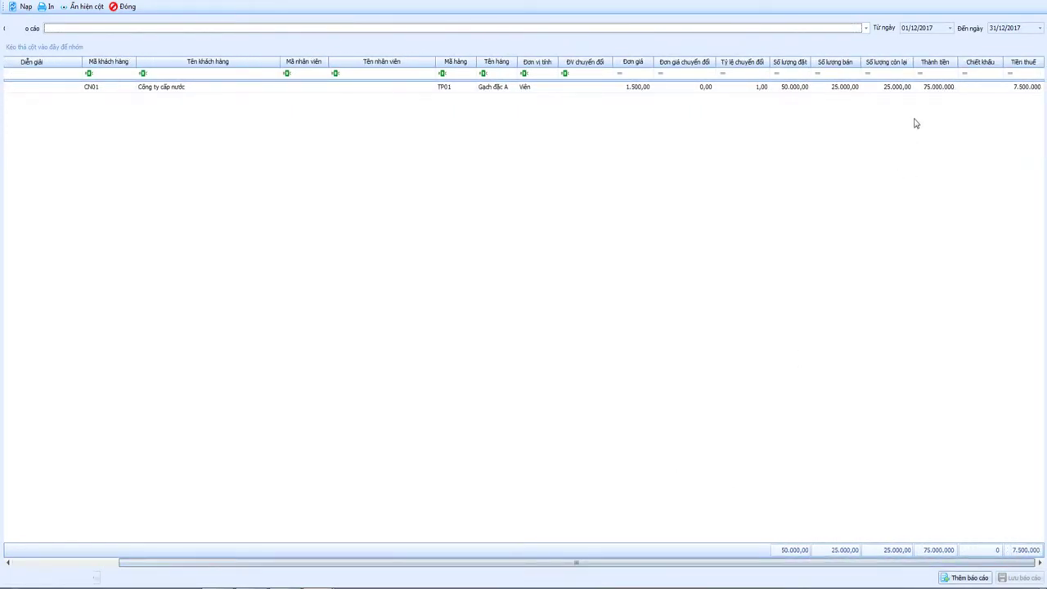
pyautogui.click(902, 88)
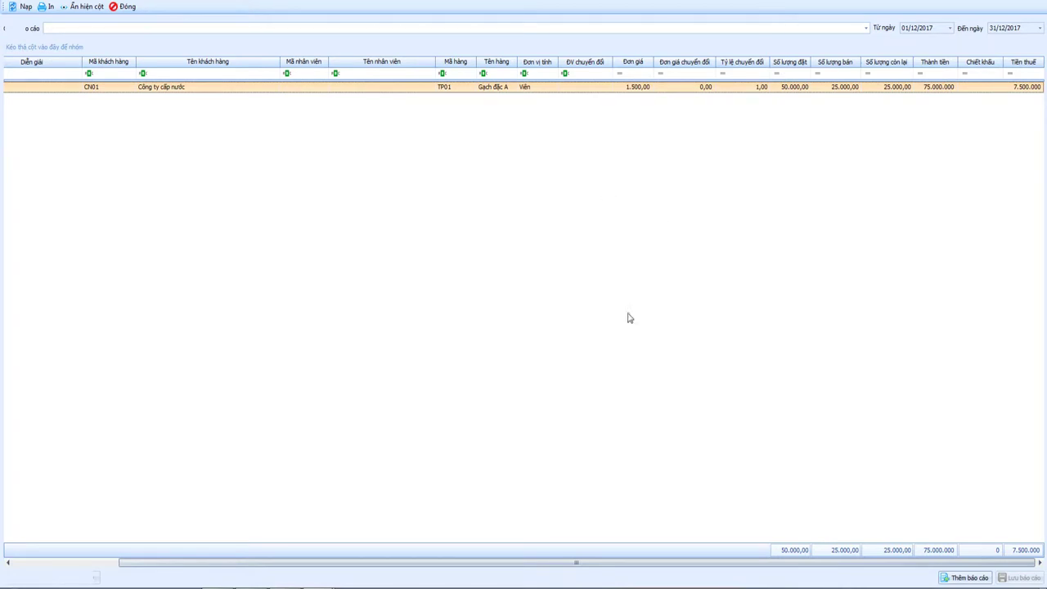
pyautogui.moveTo(577, 562); pyautogui.dragTo(473, 566)
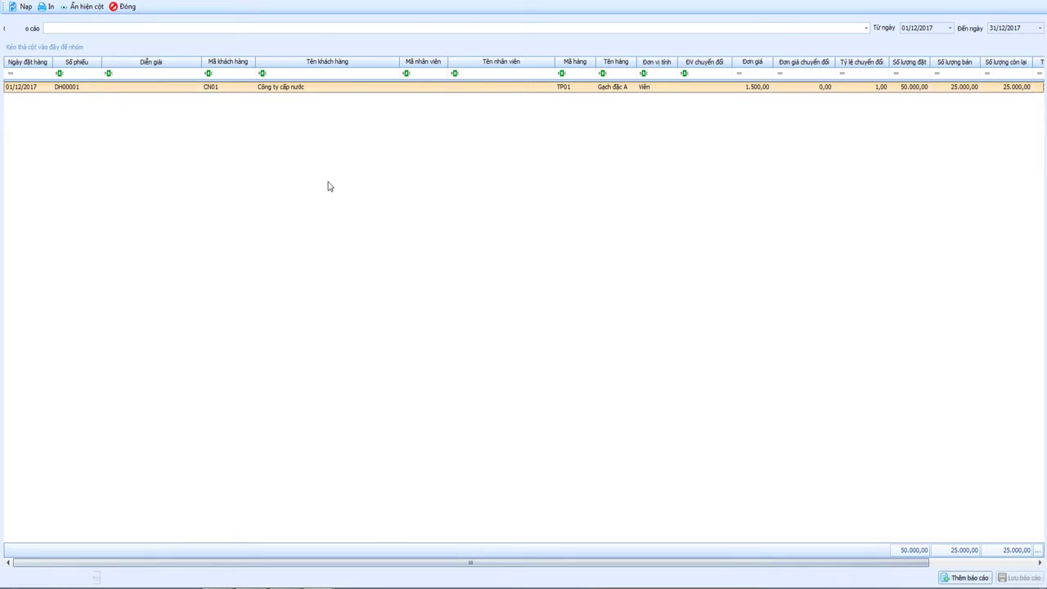
# In the order report's column visibility settings, turn off display of Mã nhân viên and Tên nhân viên.
pyautogui.rightClick(318, 155)
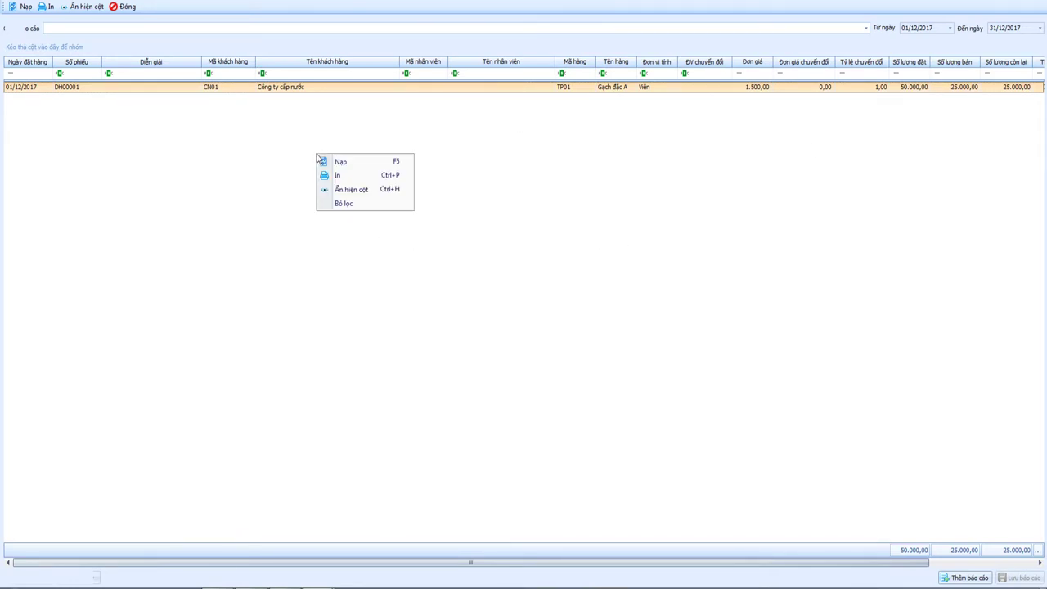
pyautogui.click(372, 195)
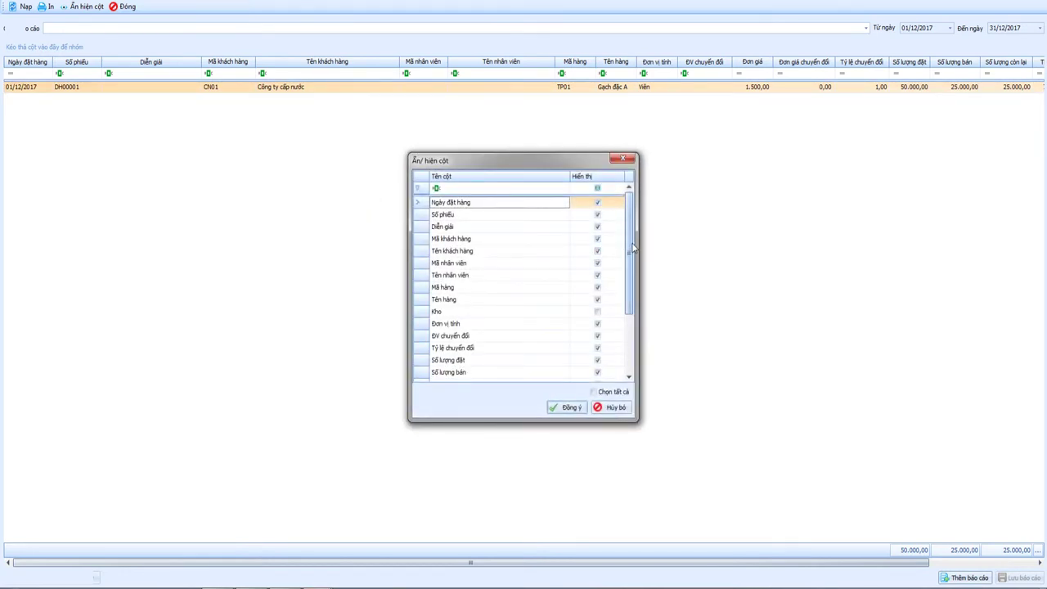
pyautogui.moveTo(632, 248)
pyautogui.mouseDown()
pyautogui.moveTo(633, 262)
pyautogui.moveTo(632, 248)
pyautogui.mouseUp()
pyautogui.click(462, 263)
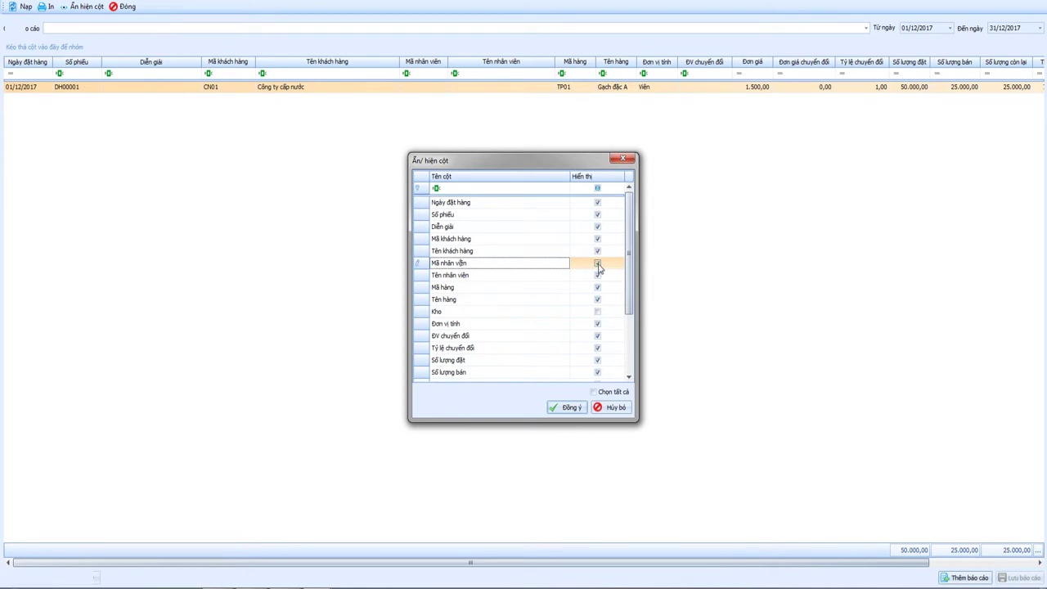
pyautogui.click(598, 263)
pyautogui.click(598, 275)
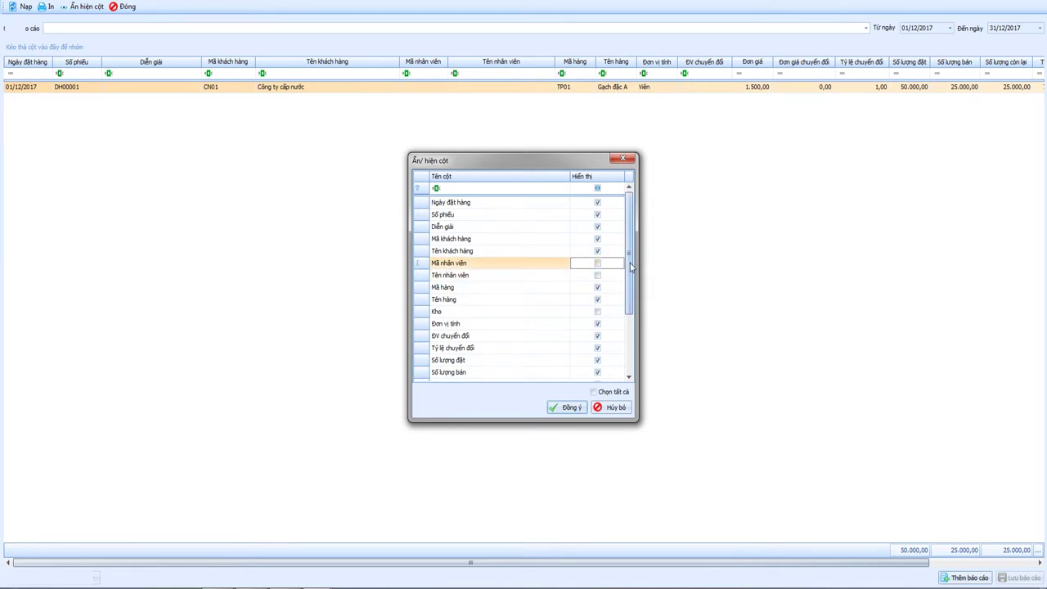
# Turn off display of ĐV chuyển đổi and Tỷ lệ chuyển đổi, apply the column settings, and close the report.
pyautogui.moveTo(630, 266); pyautogui.dragTo(631, 298)
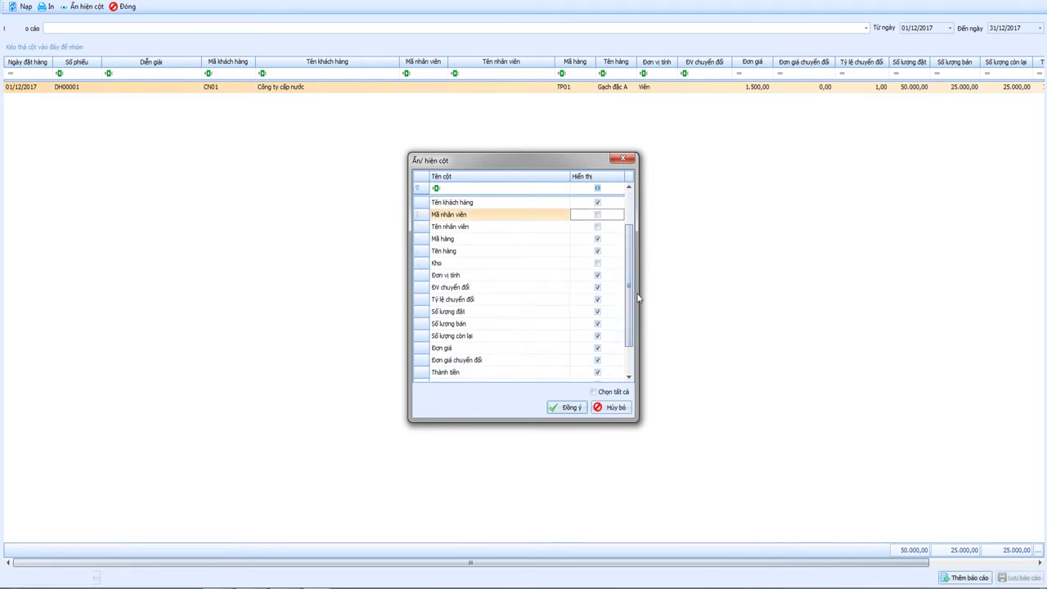
pyautogui.click(598, 287)
pyautogui.click(597, 300)
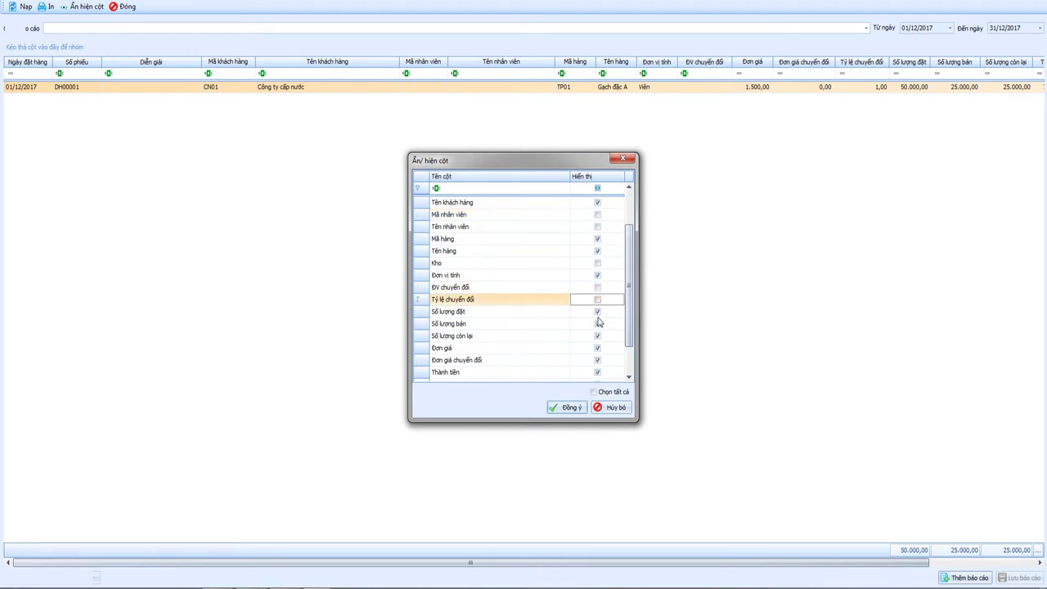
pyautogui.click(598, 311)
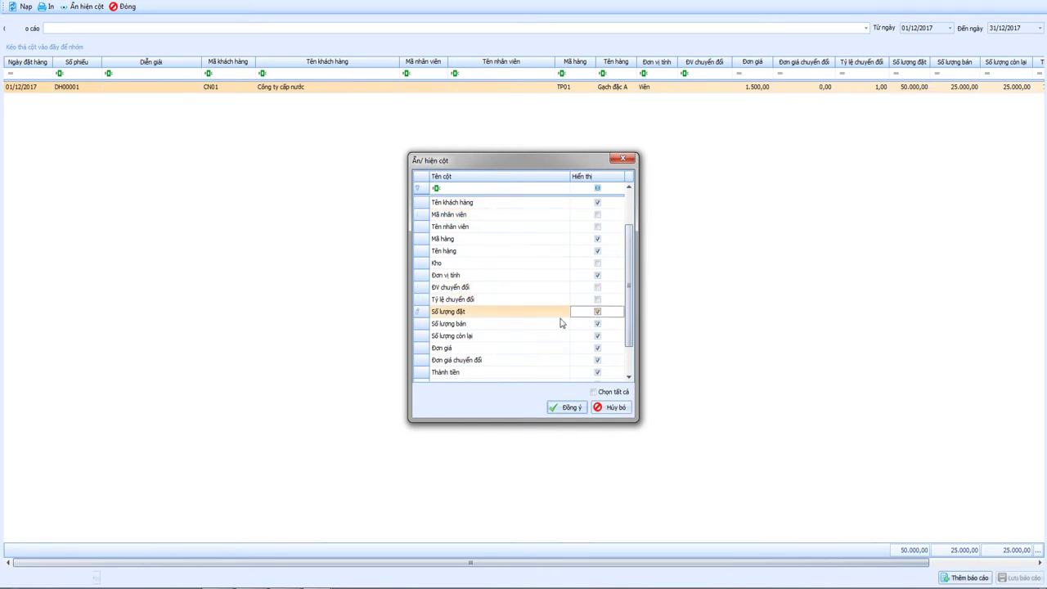
pyautogui.moveTo(629, 328); pyautogui.dragTo(629, 373)
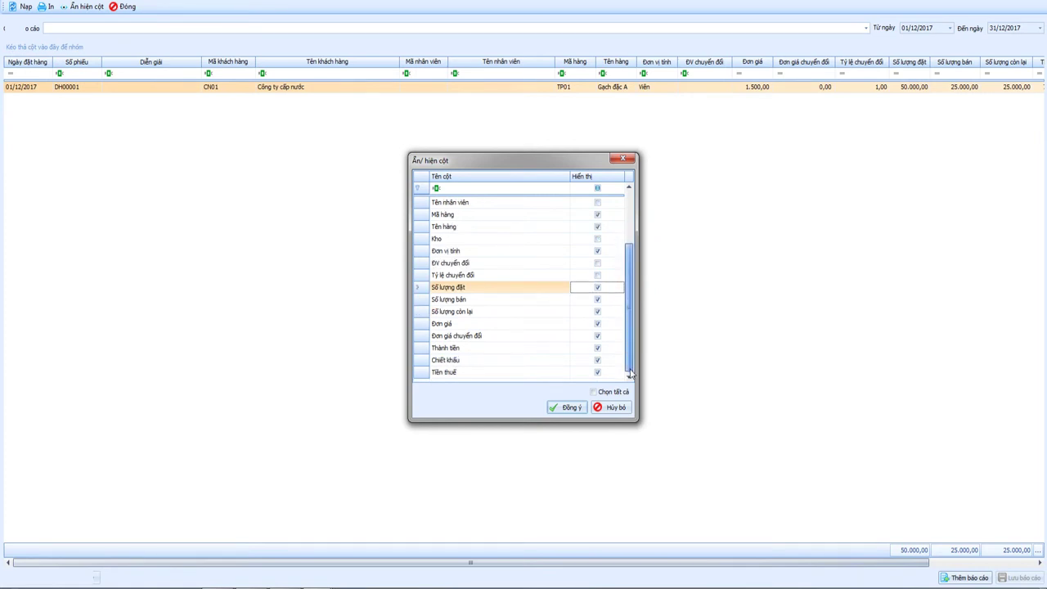
pyautogui.click(568, 407)
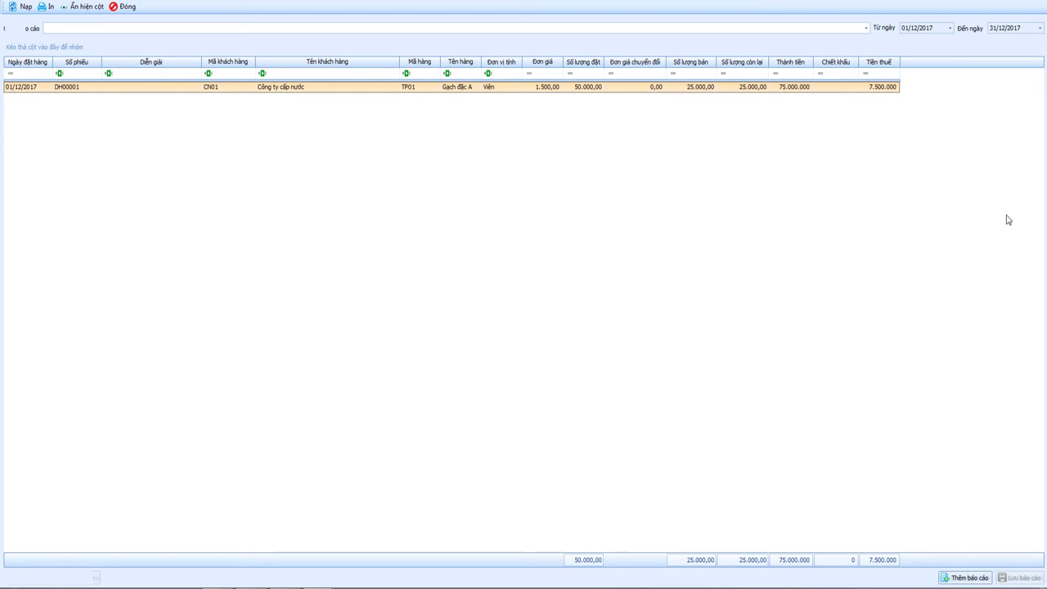
pyautogui.click(1028, 3)
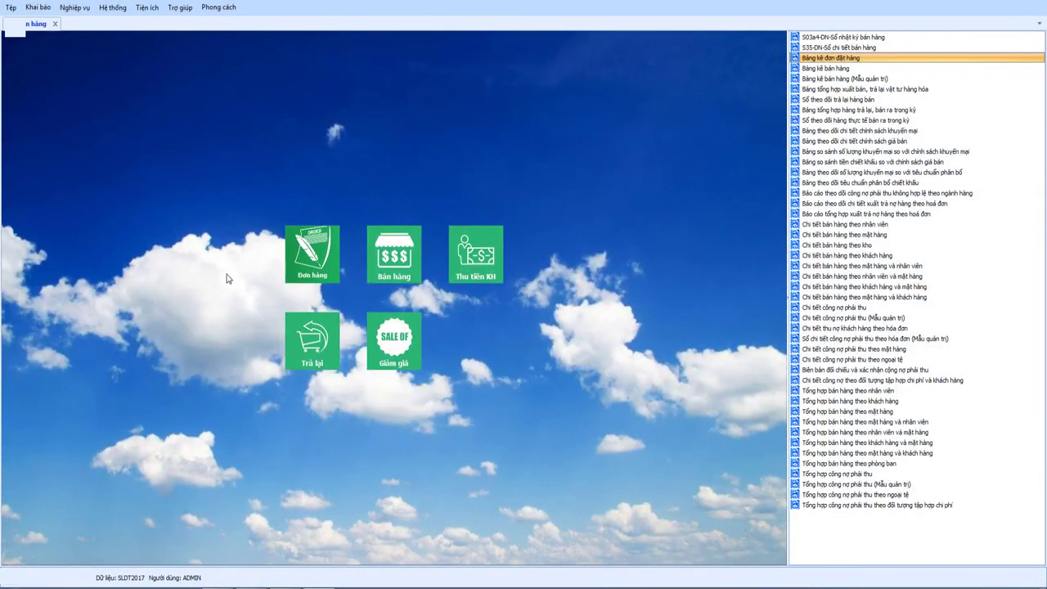